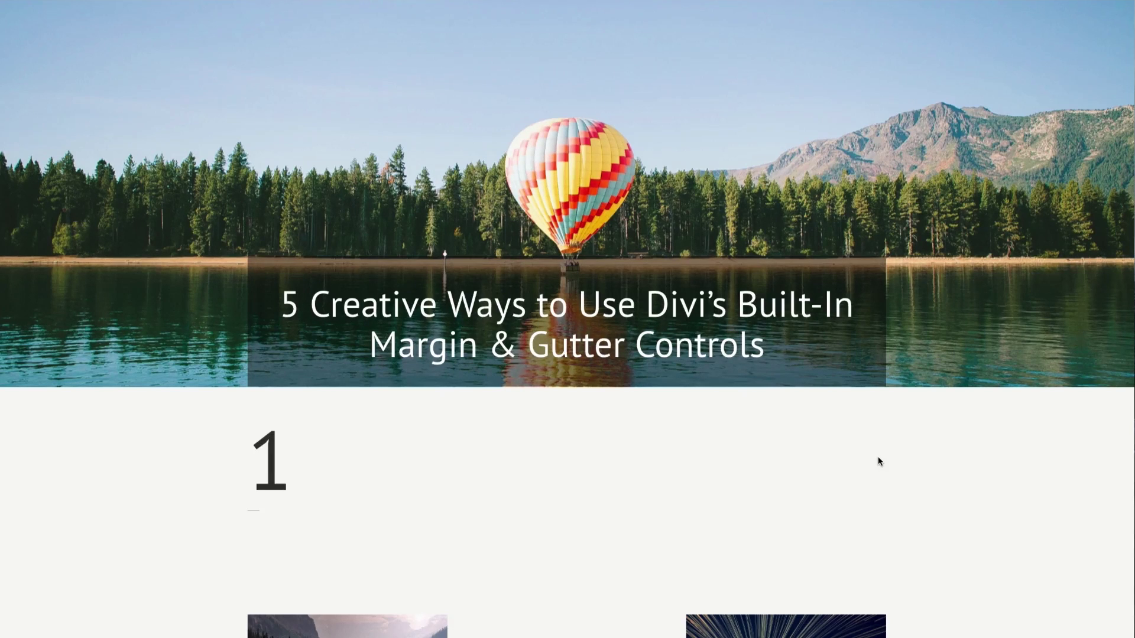
scroll(878, 461, "down", 2)
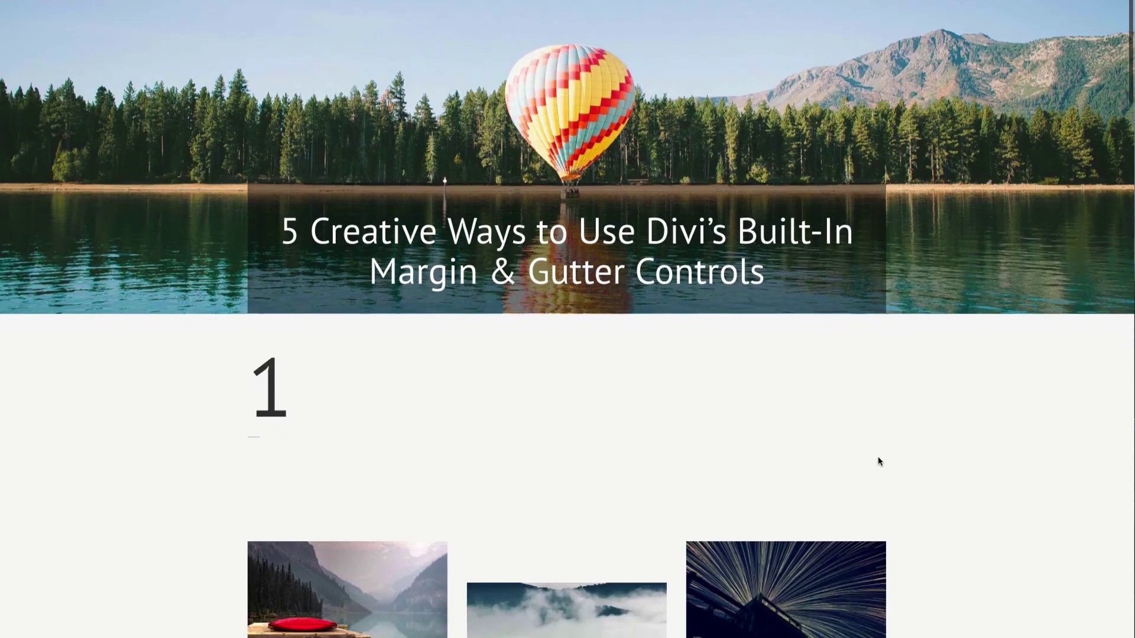
scroll(878, 460, "down", 2)
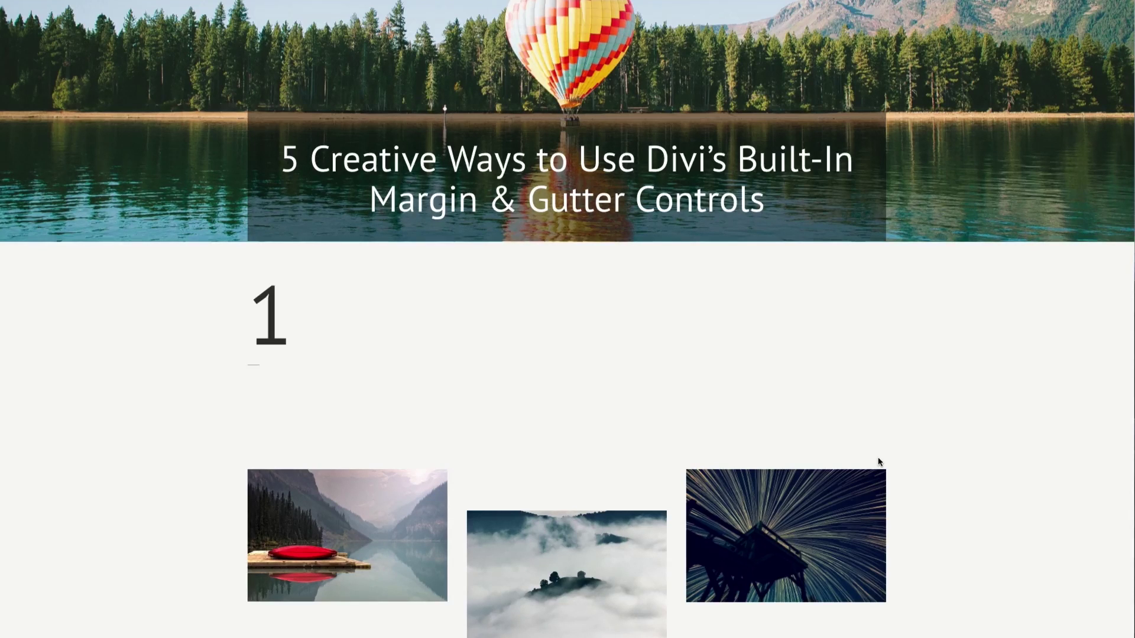
scroll(959, 431, "down", 4)
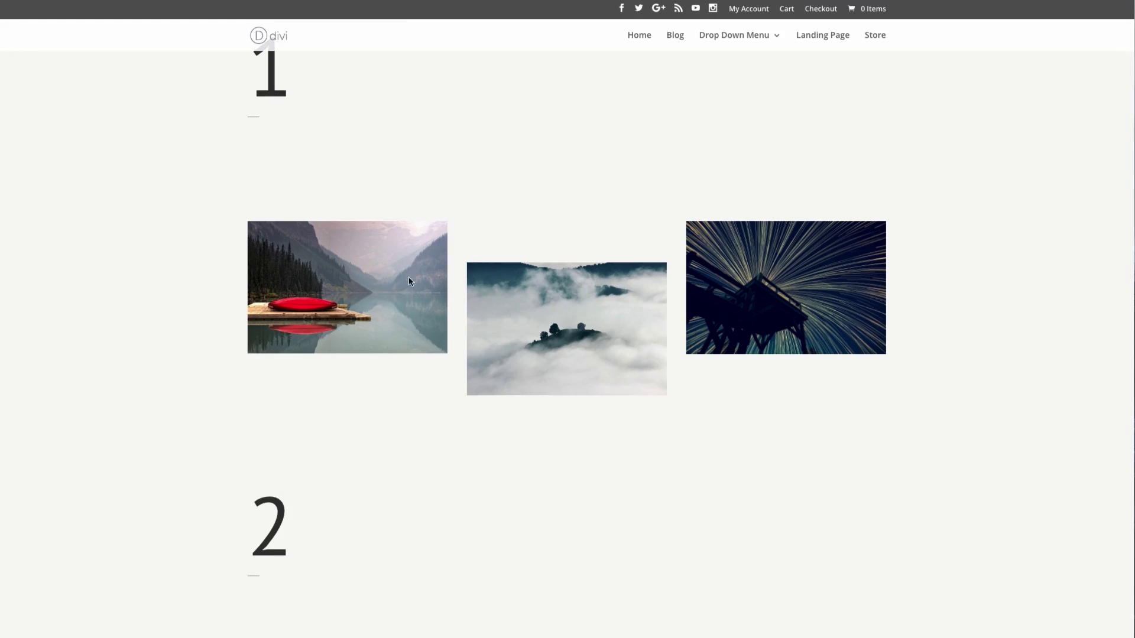
scroll(762, 361, "down", 1)
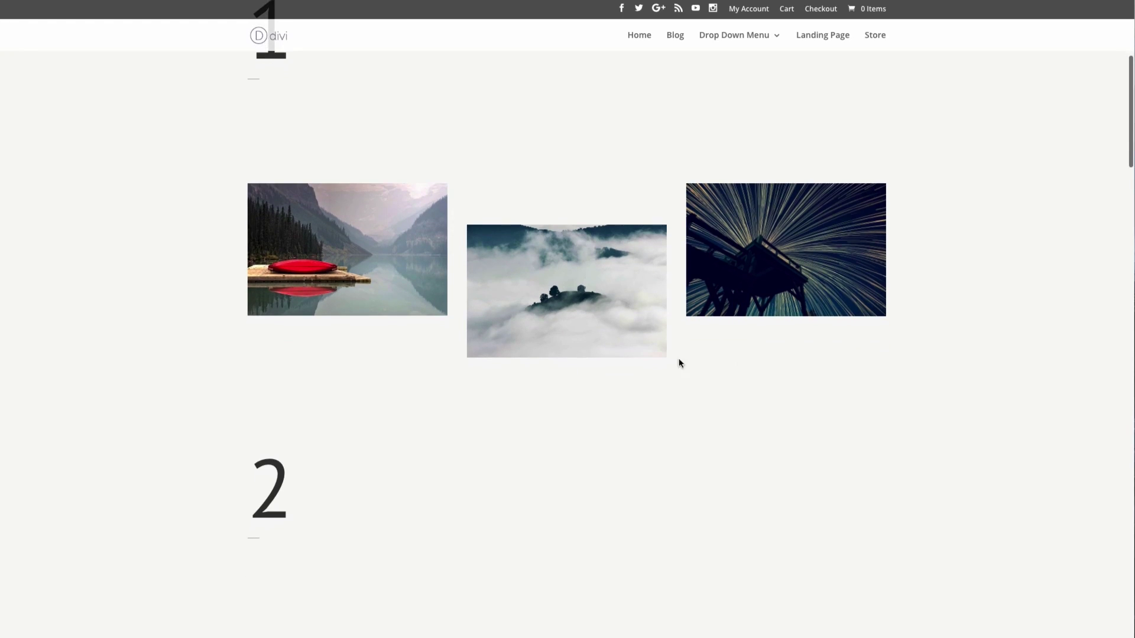
scroll(818, 324, "down", 3)
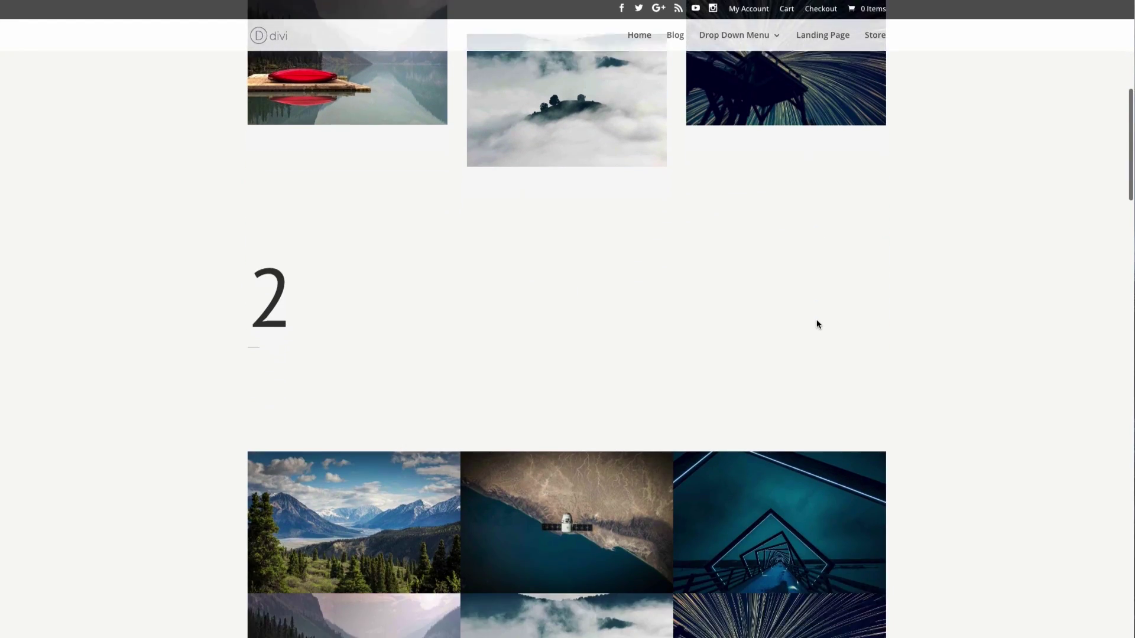
scroll(817, 324, "down", 5)
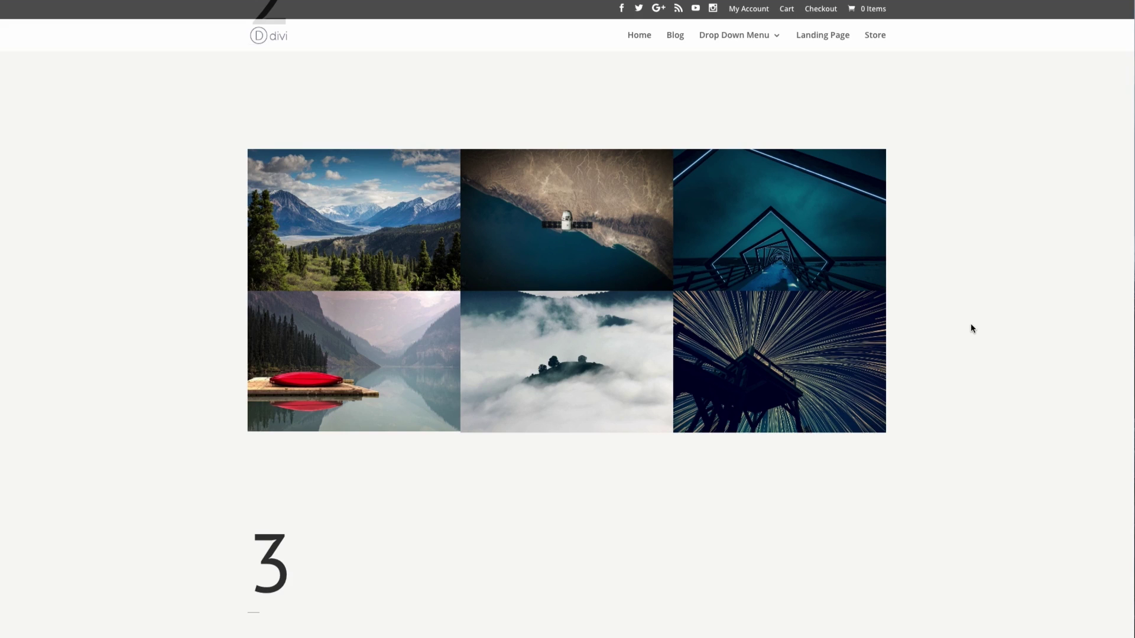
scroll(971, 329, "down", 8)
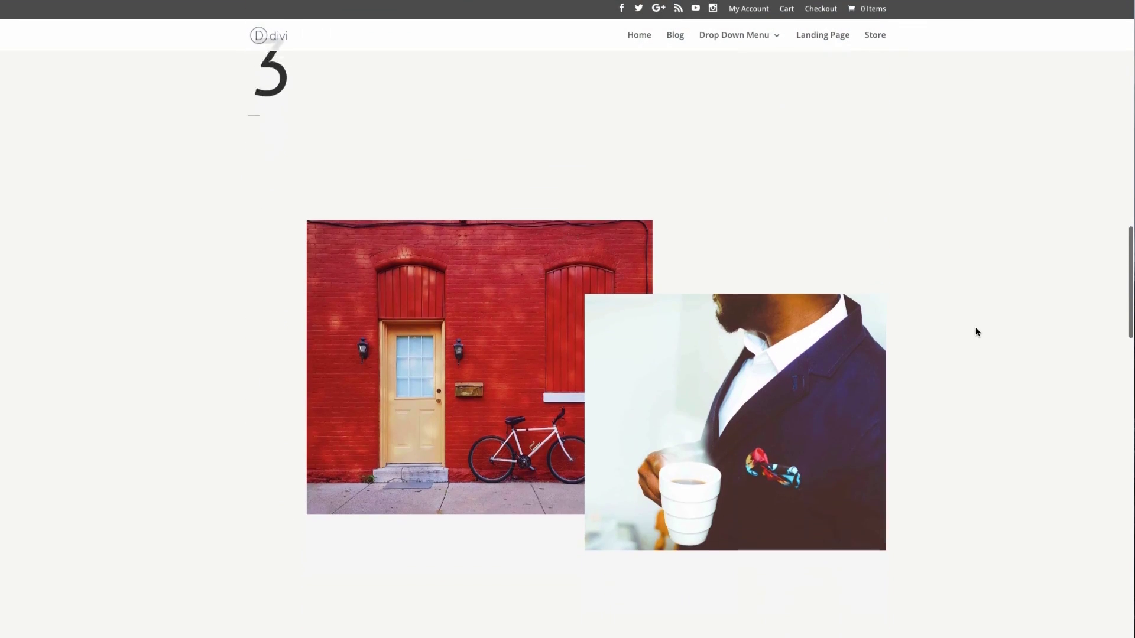
scroll(976, 332, "down", 1)
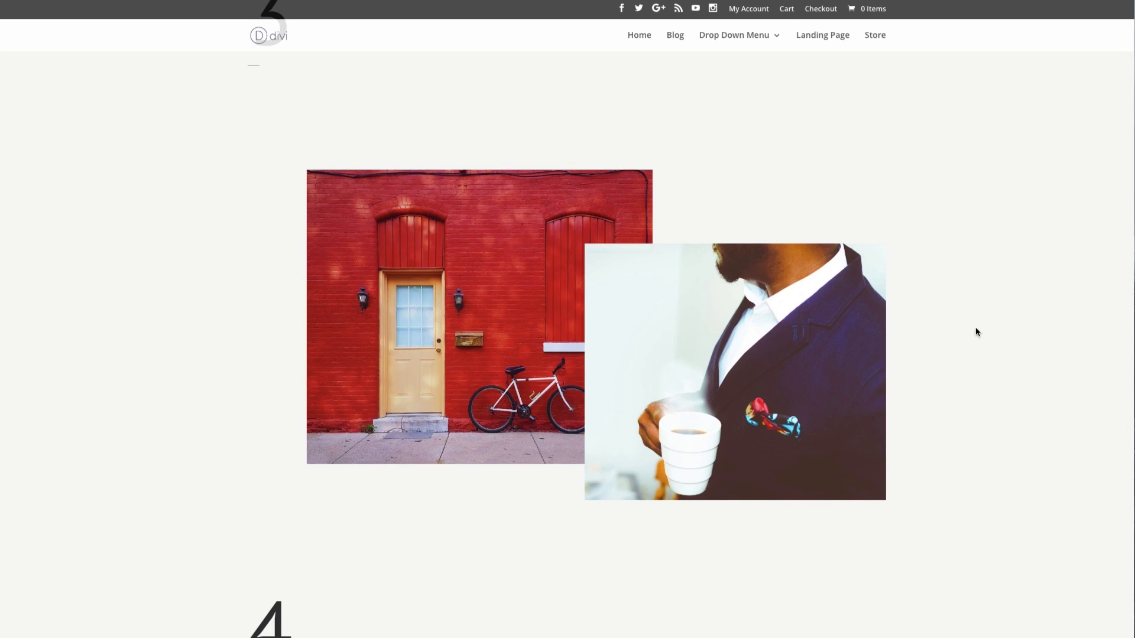
scroll(977, 327, "down", 6)
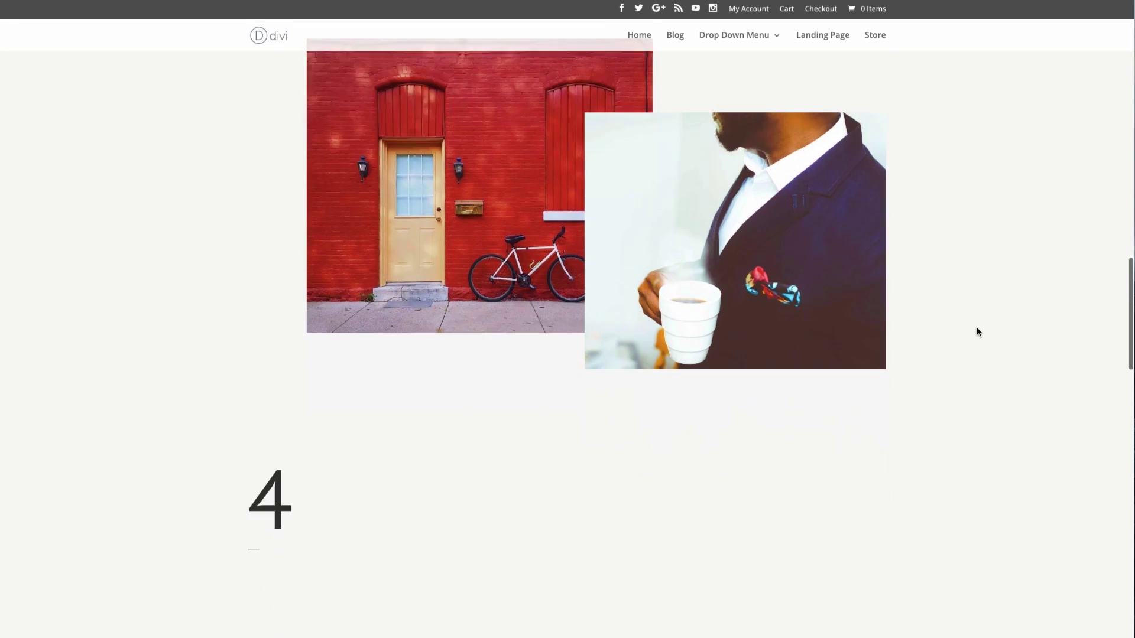
scroll(976, 328, "down", 3)
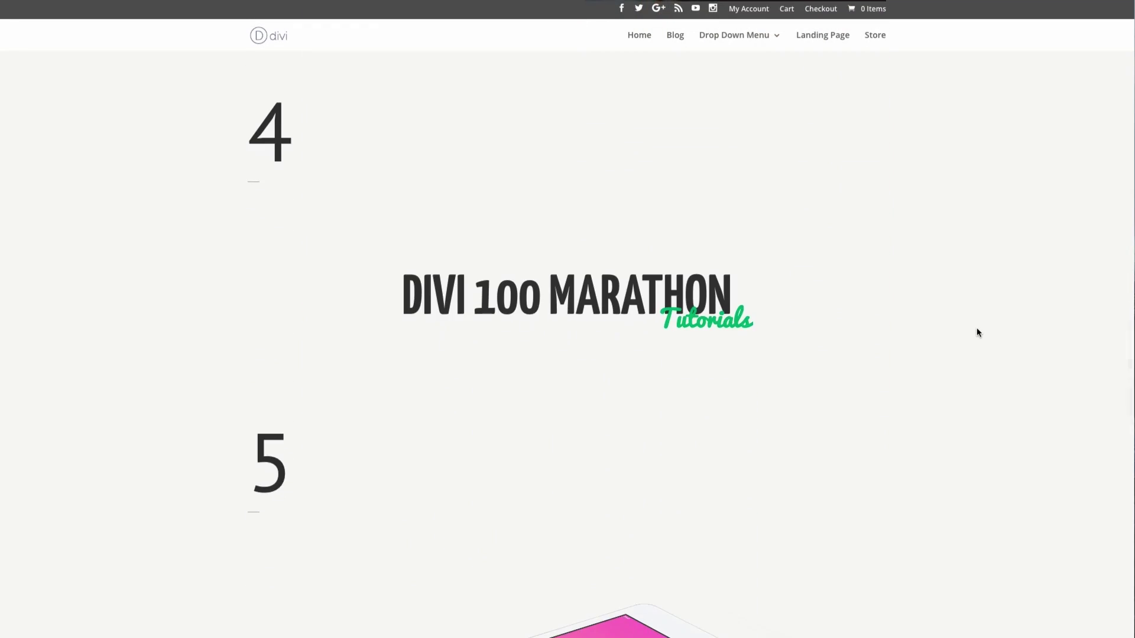
scroll(977, 329, "down", 7)
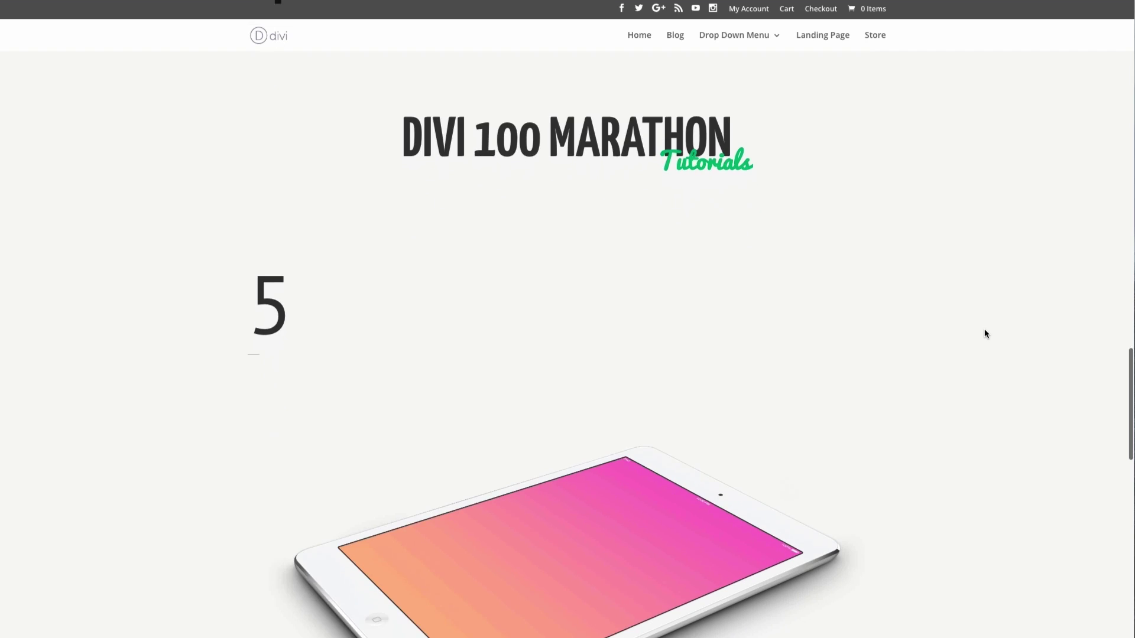
scroll(984, 333, "down", 1)
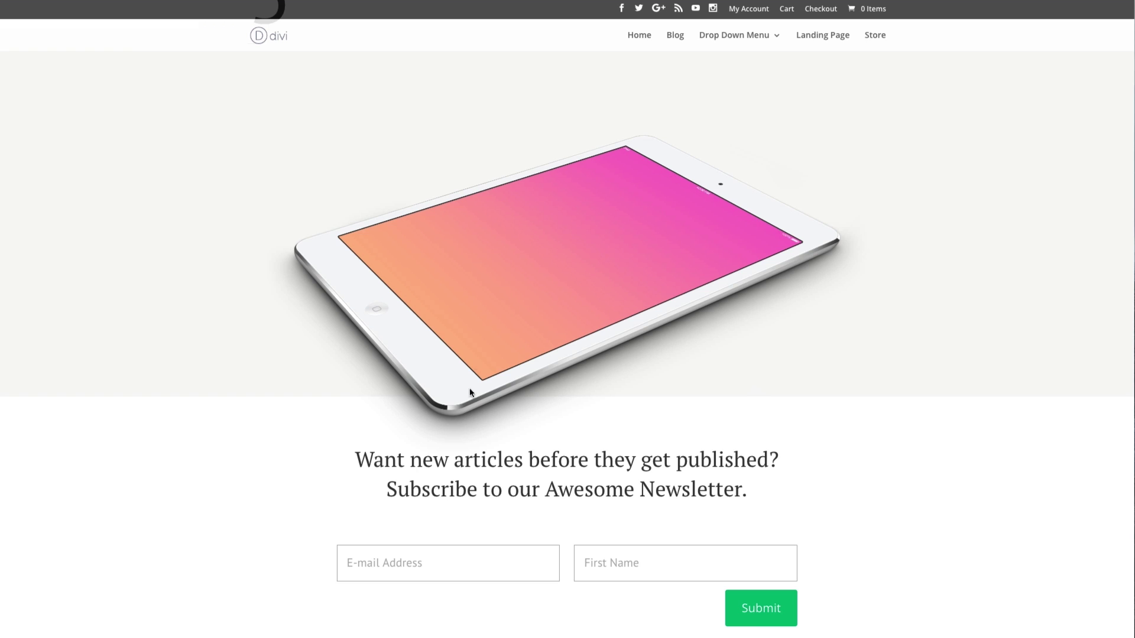
scroll(970, 350, "up", 1)
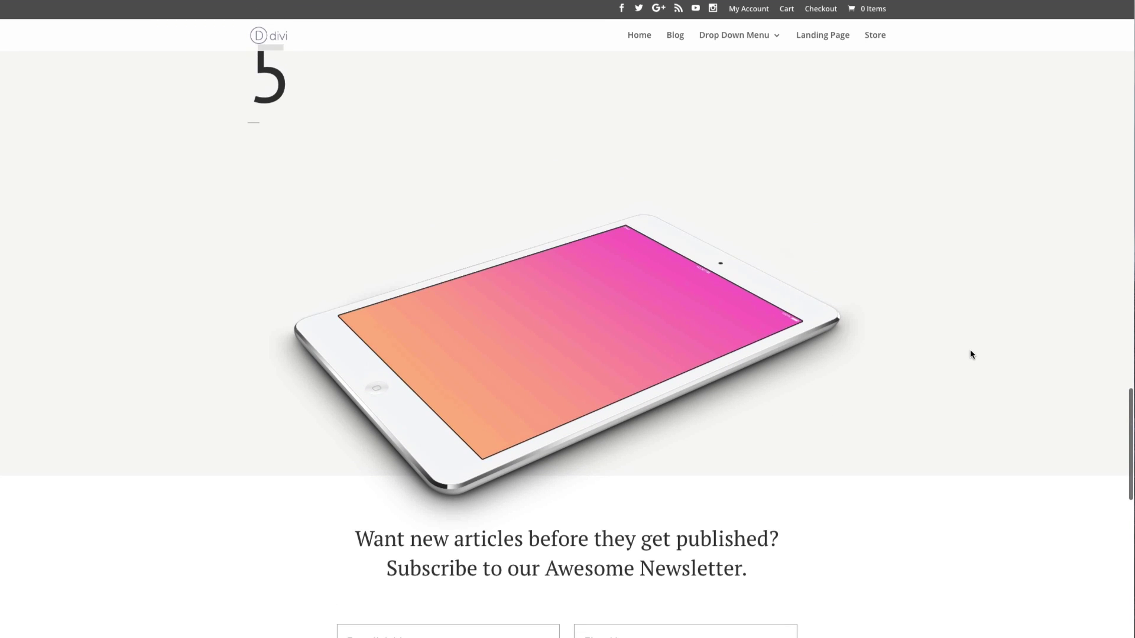
scroll(970, 354, "up", 15)
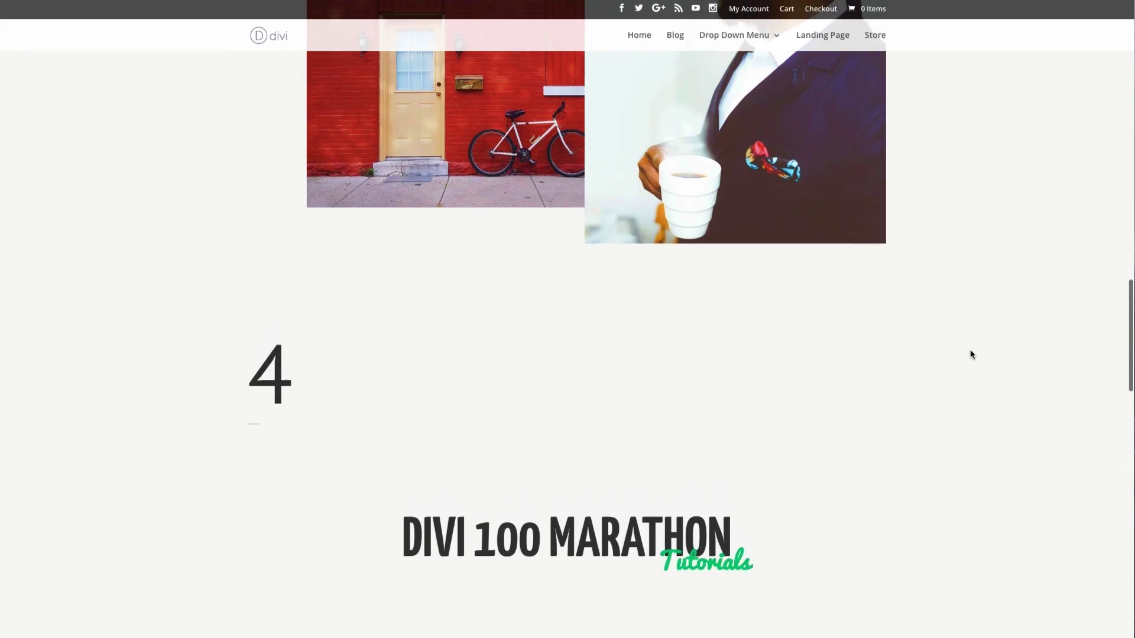
scroll(971, 354, "up", 12)
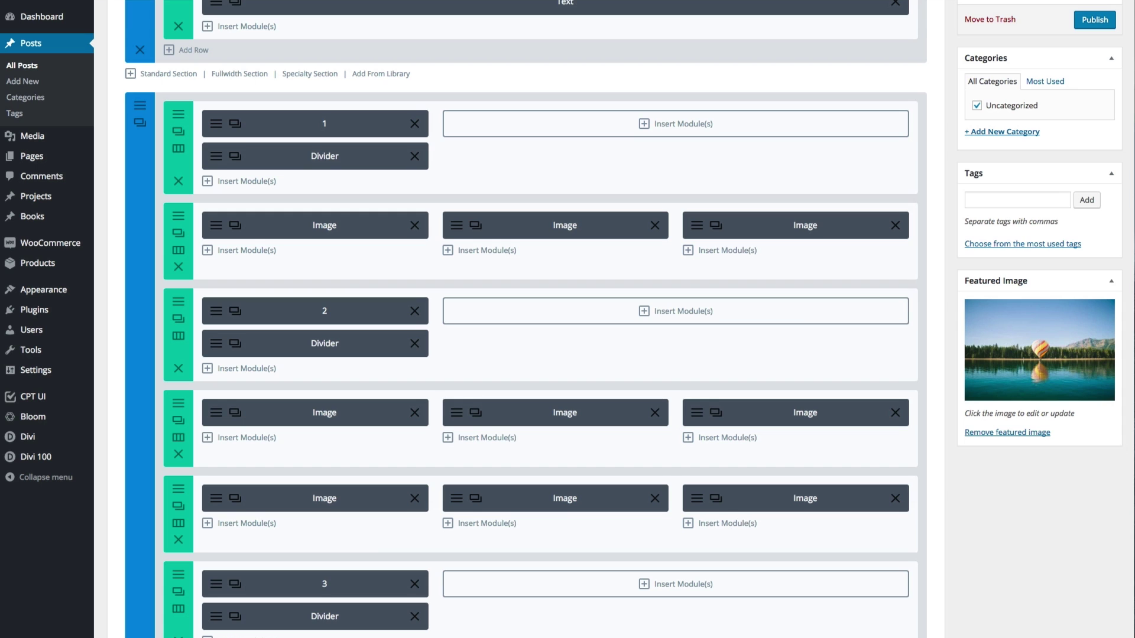
- Scroll the Divi backend layout up to section 1's divider row above three Image modules
scroll(334, 154, "up", 1)
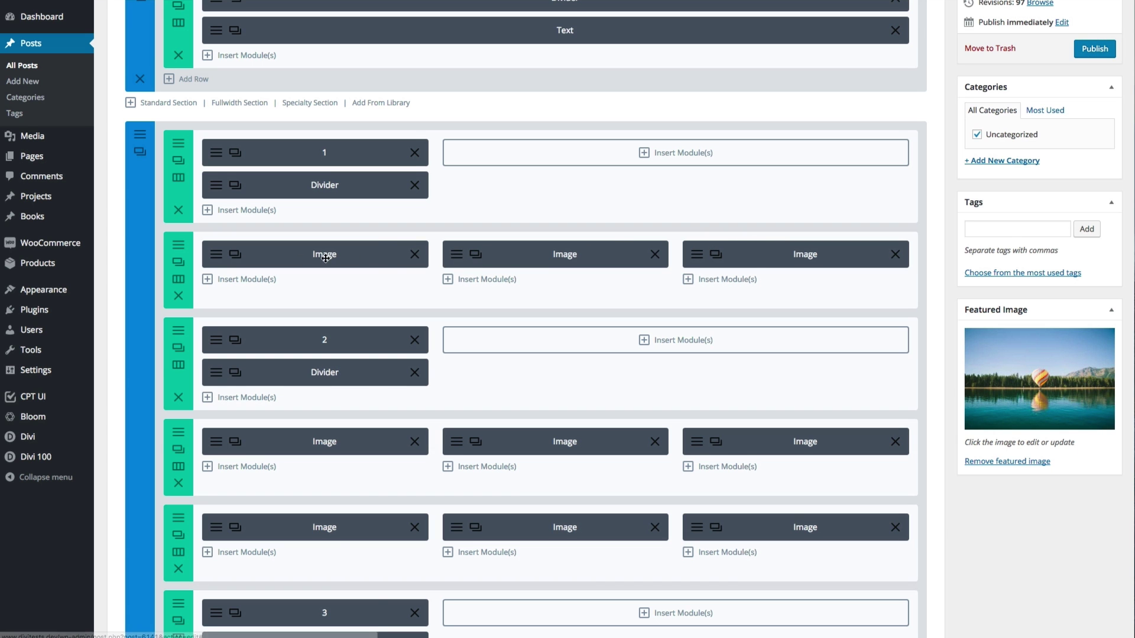
left_click(218, 260)
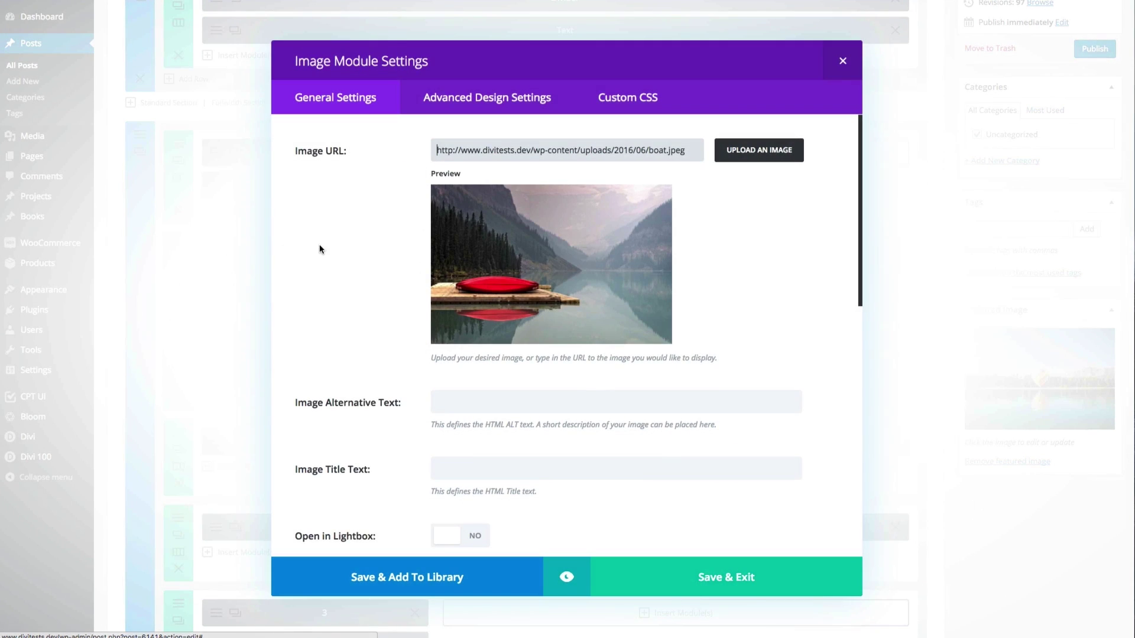
left_click(455, 108)
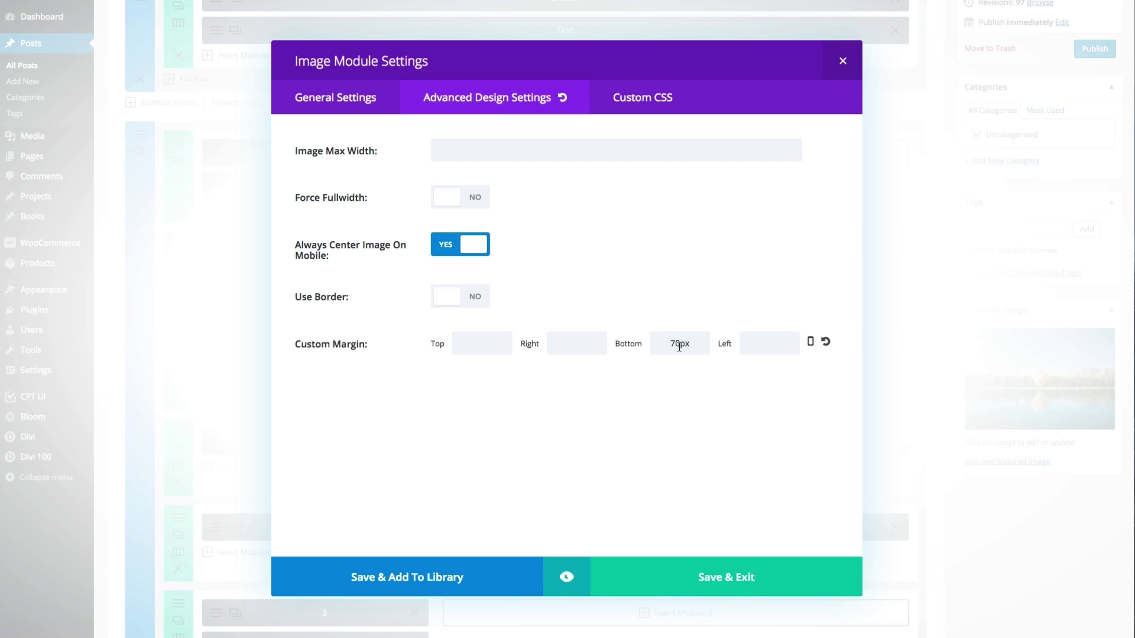
left_click(841, 61)
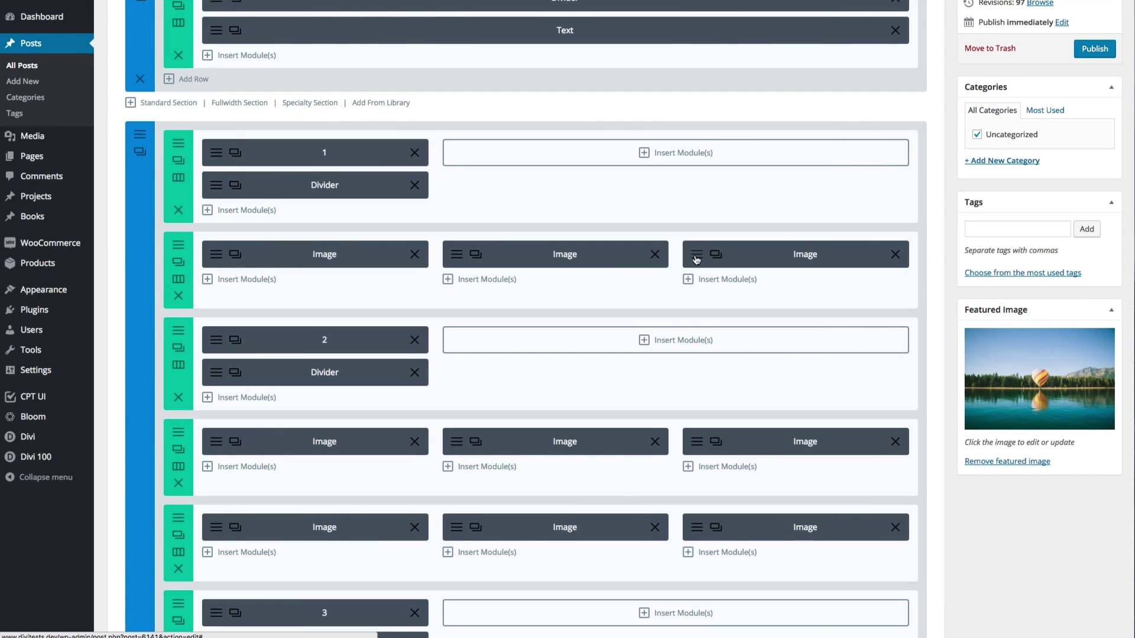
left_click(733, 265)
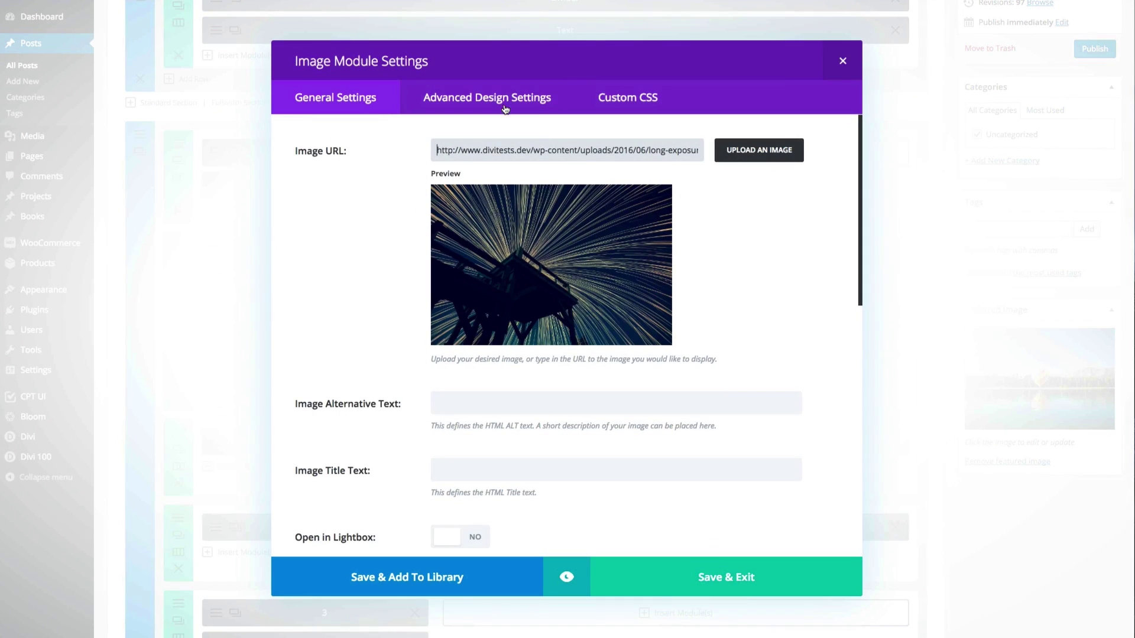
left_click(504, 107)
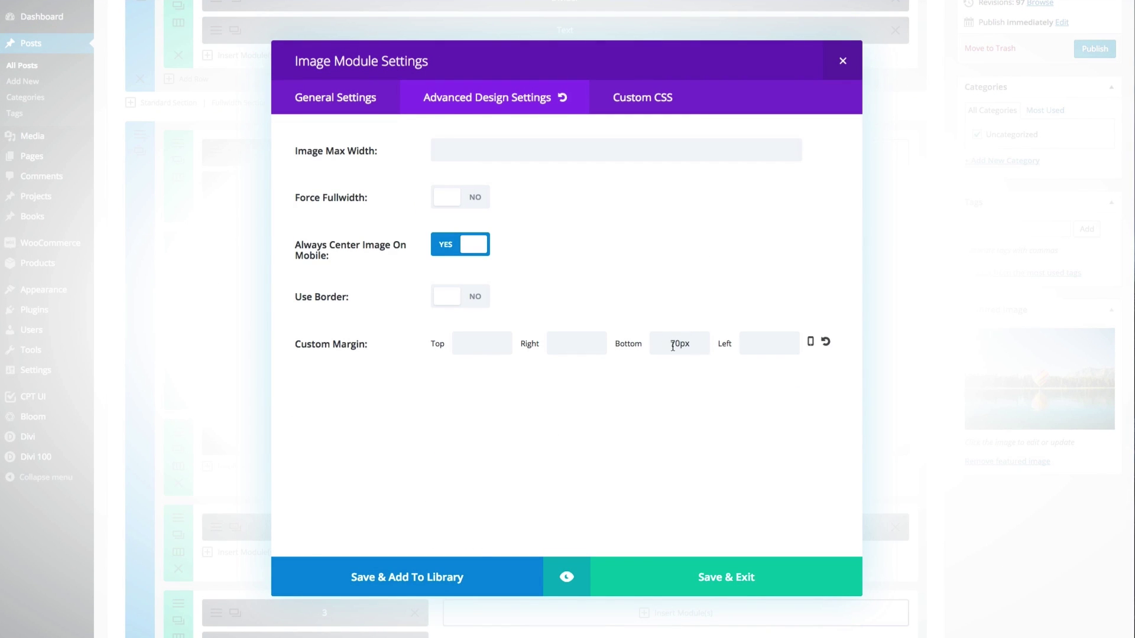
left_click(842, 62)
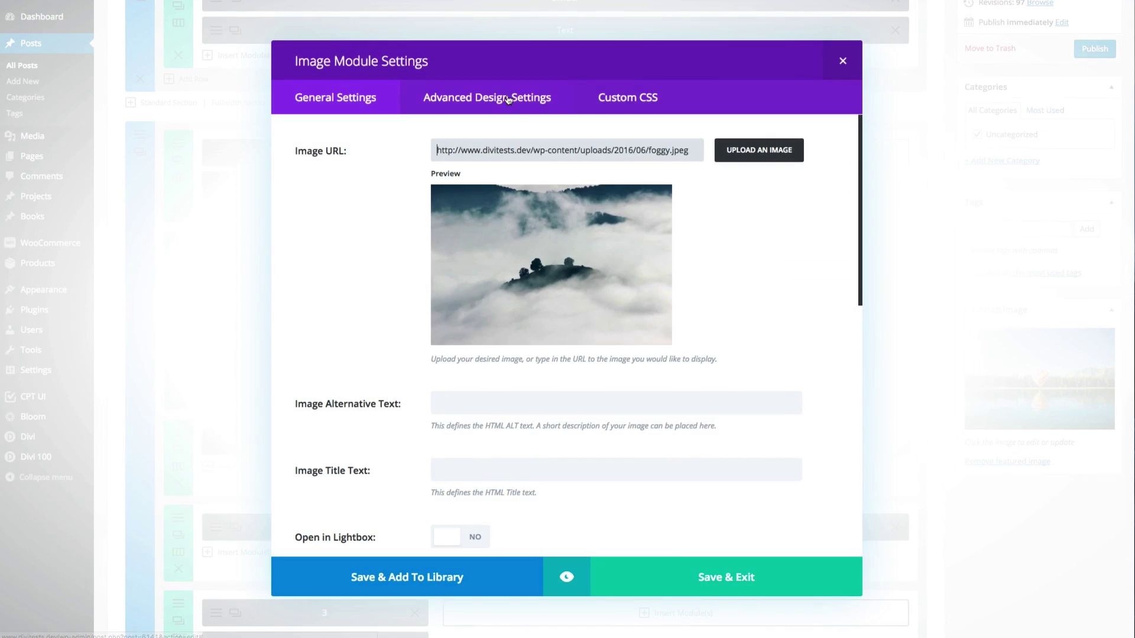
left_click(510, 105)
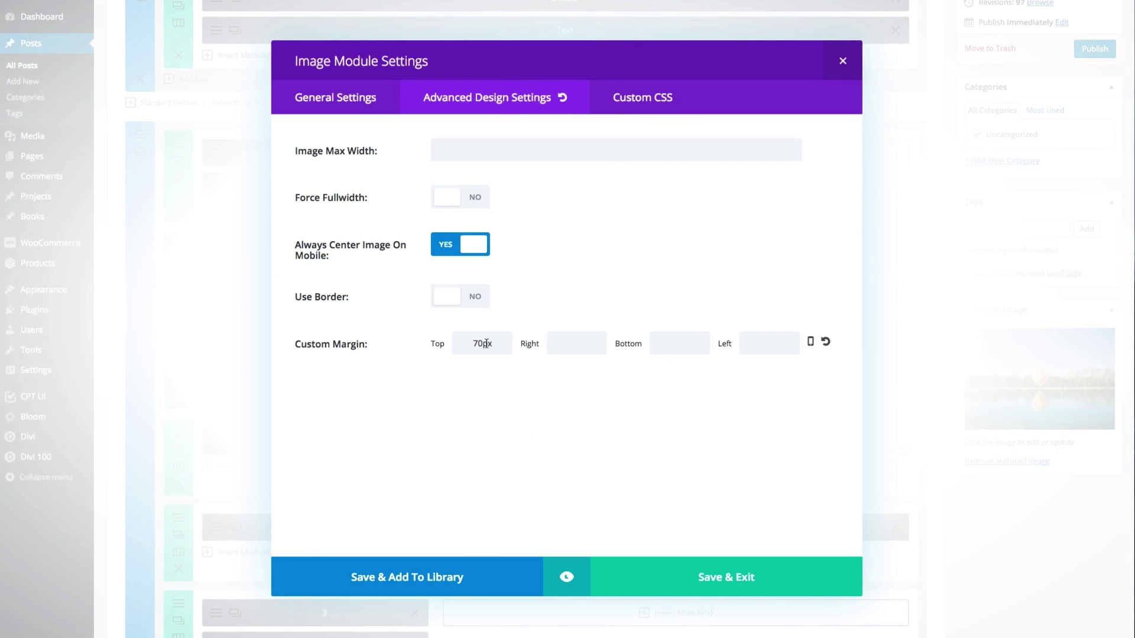
left_click(836, 60)
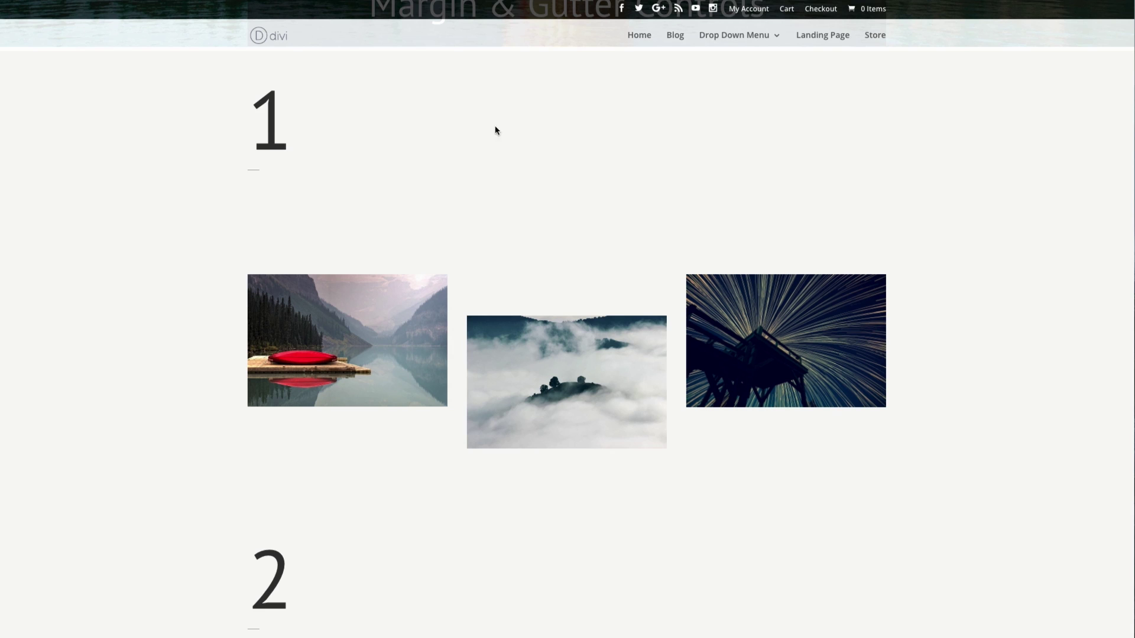
scroll(495, 125, "down", 1)
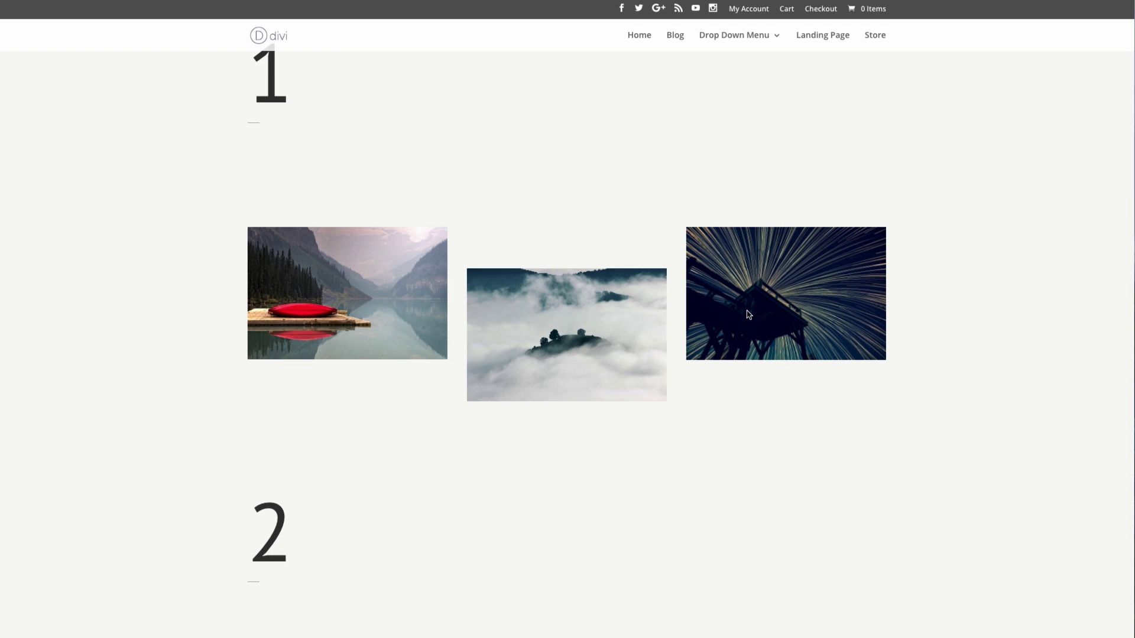
- Scroll the live post past the staggered images to section 2's six-image zero-gutter grid
scroll(595, 291, "down", 7)
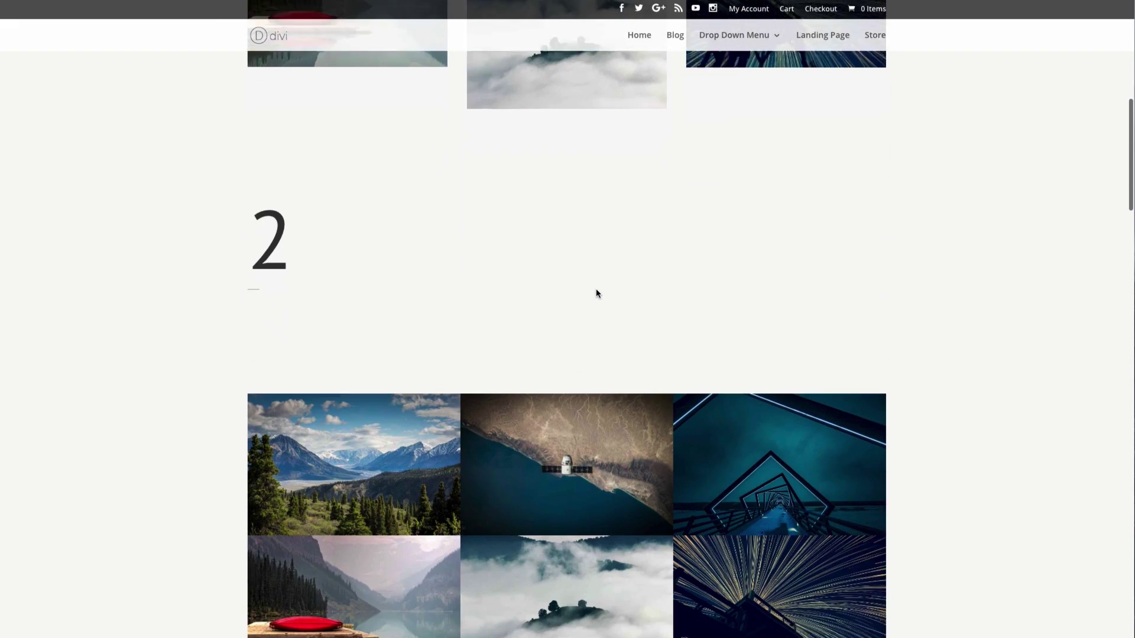
scroll(596, 288, "down", 2)
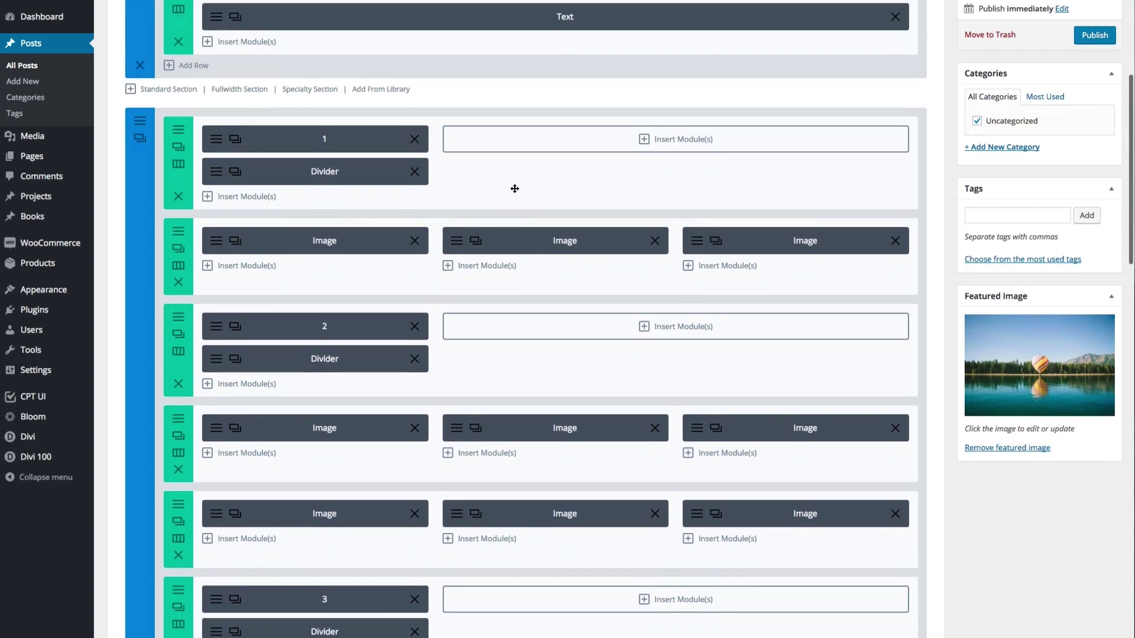
scroll(514, 185, "down", 4)
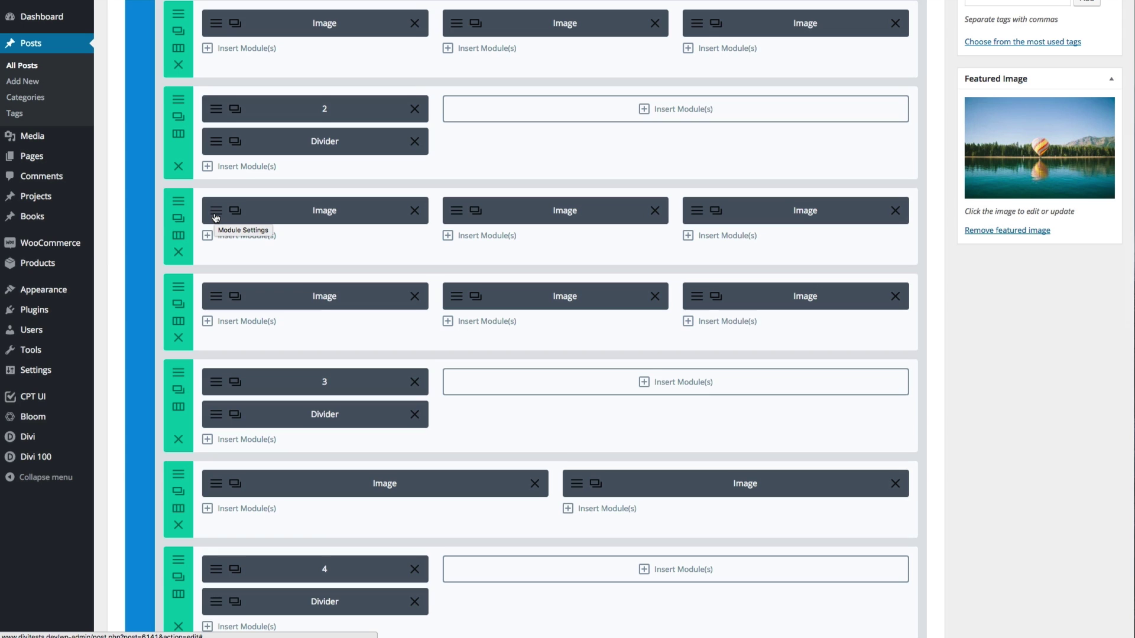
- Inspect the first grid row's settings, confirming gutter width 0 and its custom padding
left_click(179, 206)
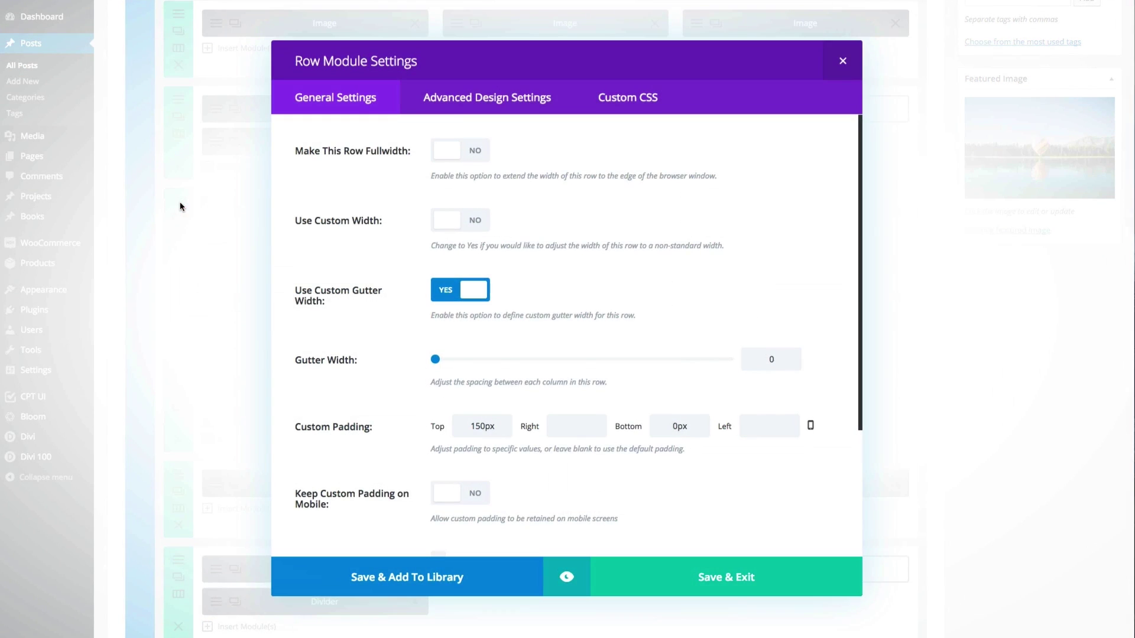
scroll(358, 204, "down", 3)
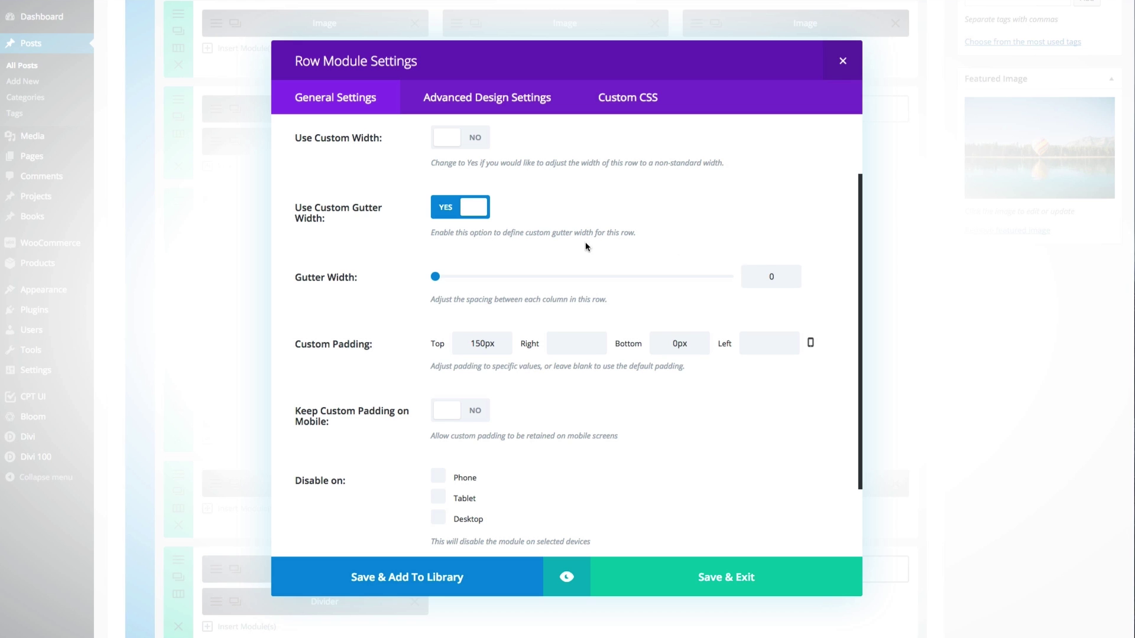
left_click(833, 59)
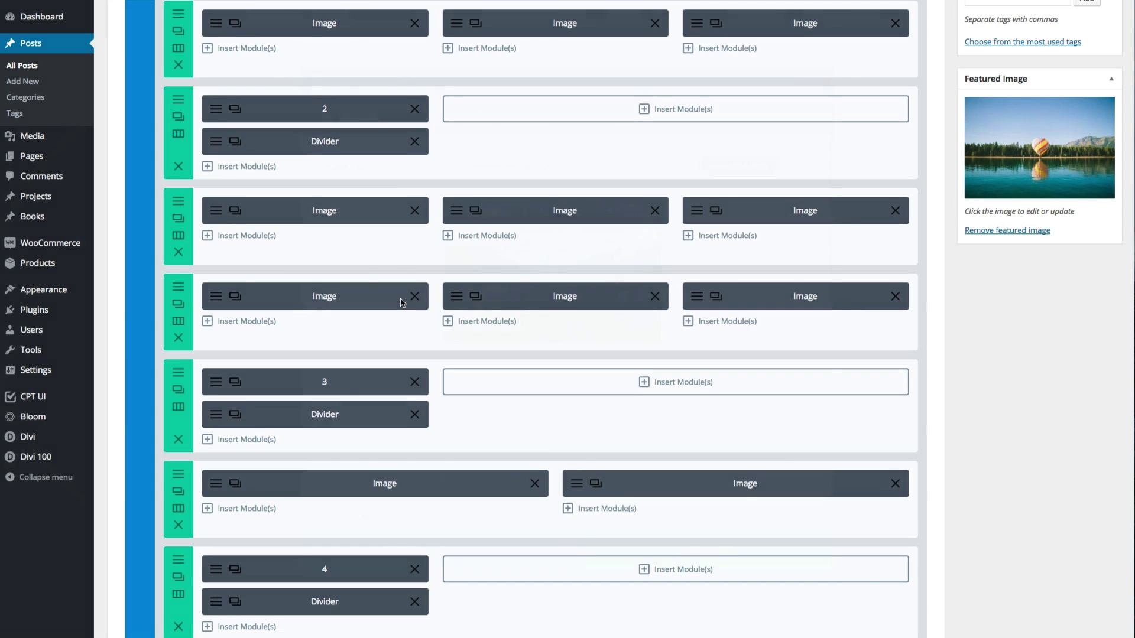
- Review a grid image's Advanced Design Settings, then the second grid row's settings
left_click(400, 298)
left_click(494, 98)
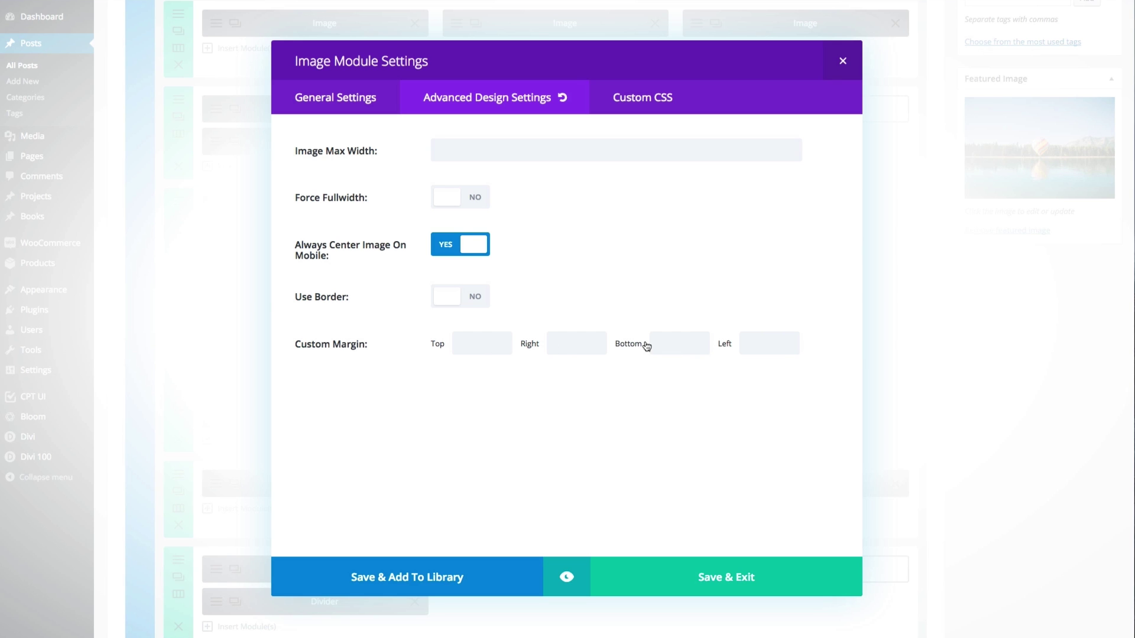
left_click(843, 61)
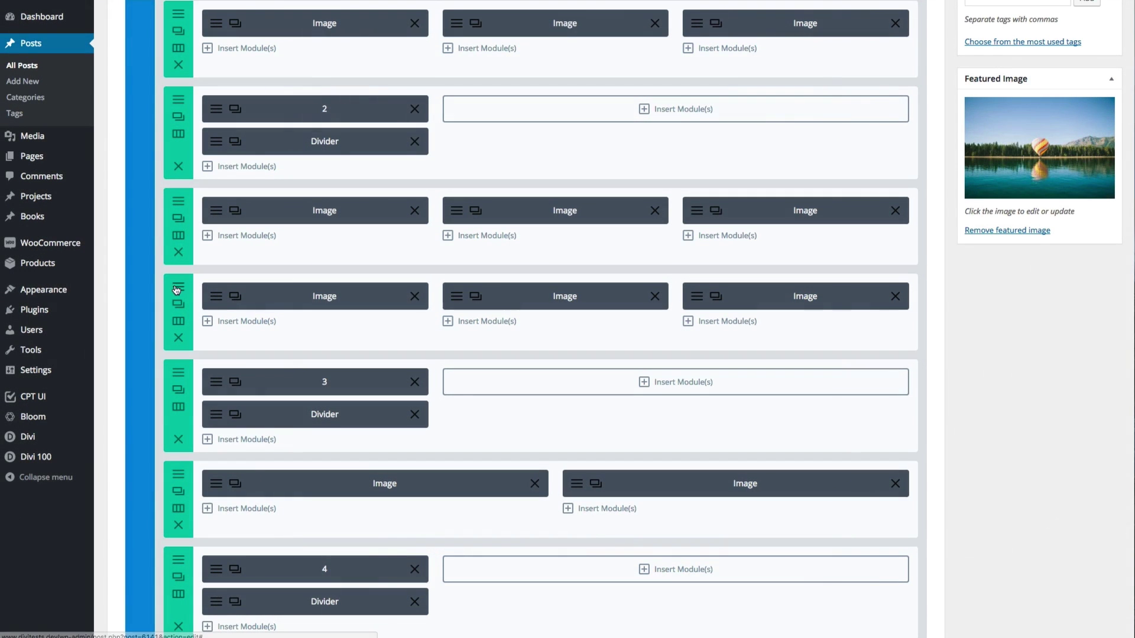
left_click(176, 289)
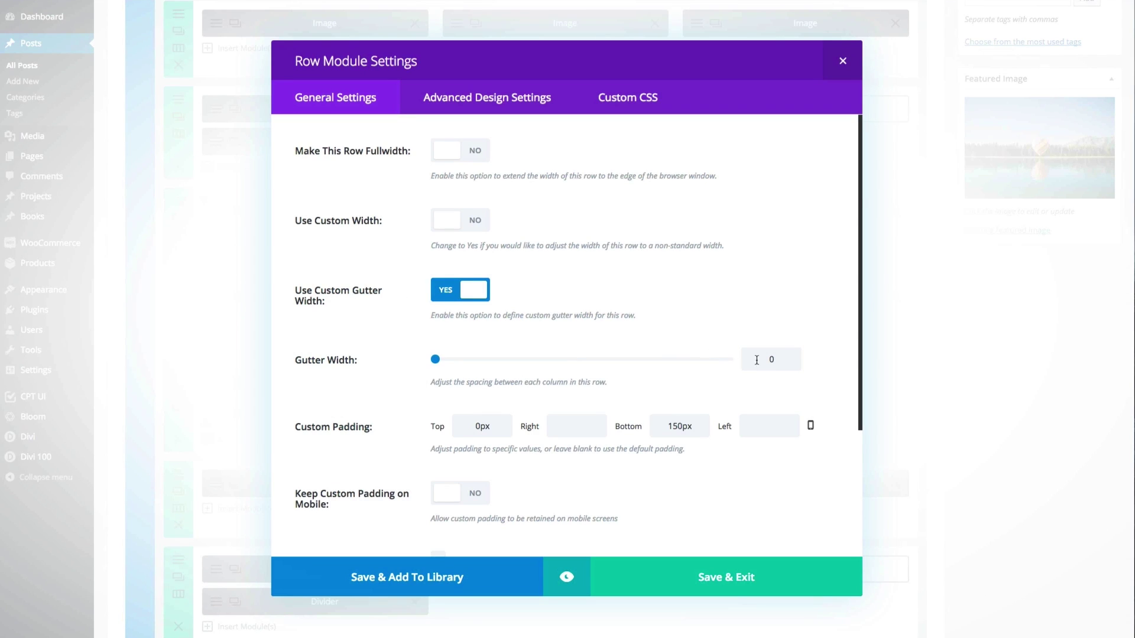
left_click(842, 60)
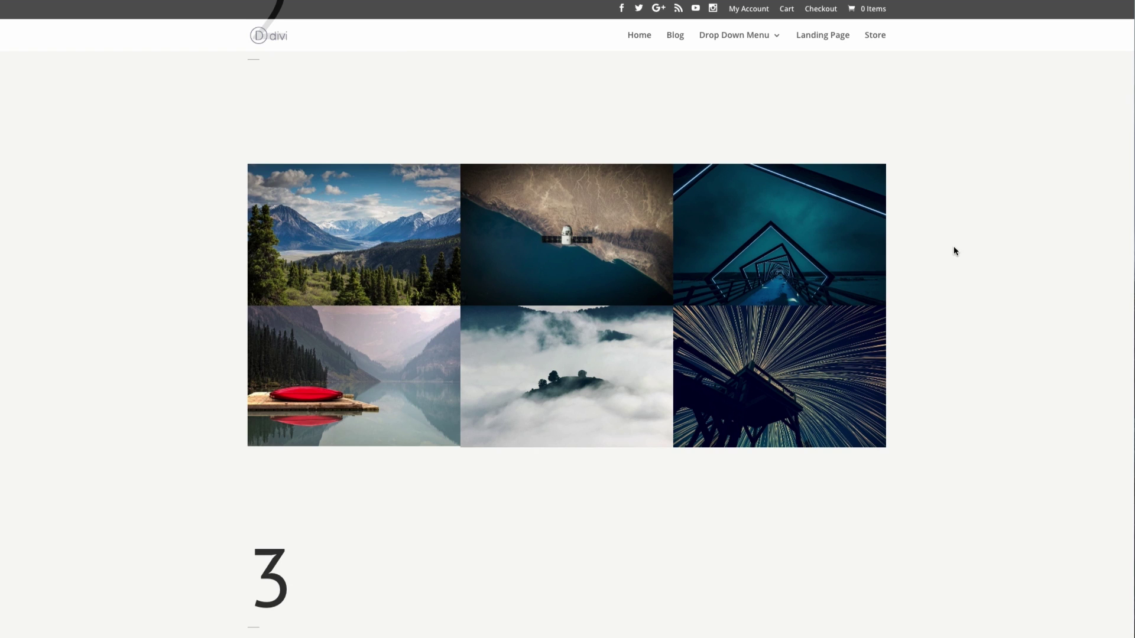
- Scroll the live post down to section 3's overlapping brick-wall and coffee-cup images
scroll(957, 247, "down", 8)
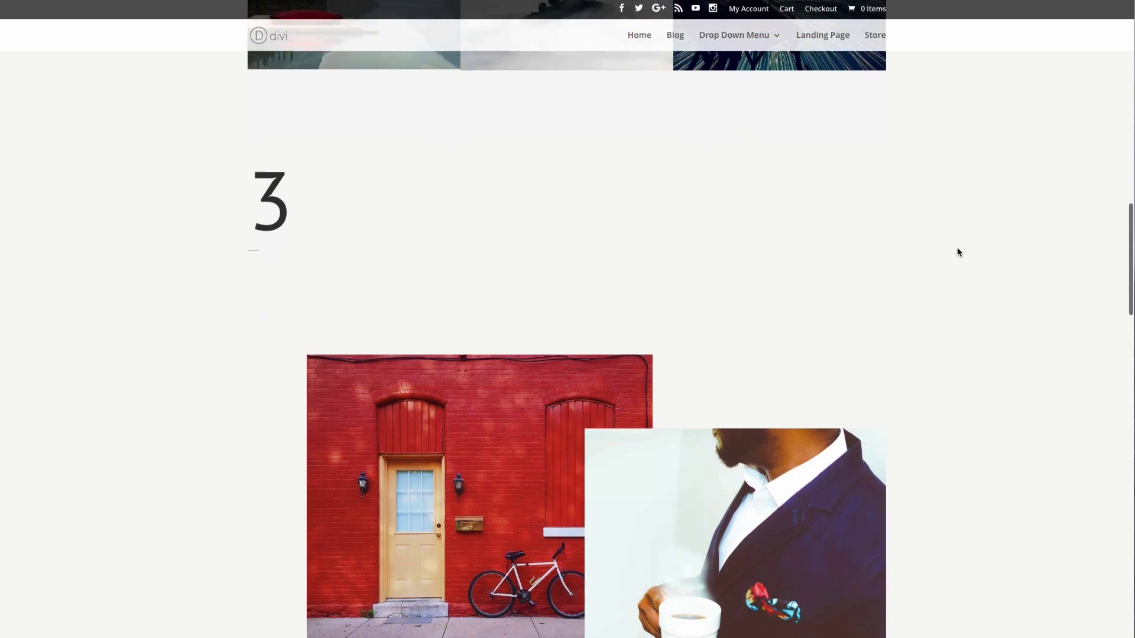
scroll(958, 251, "down", 2)
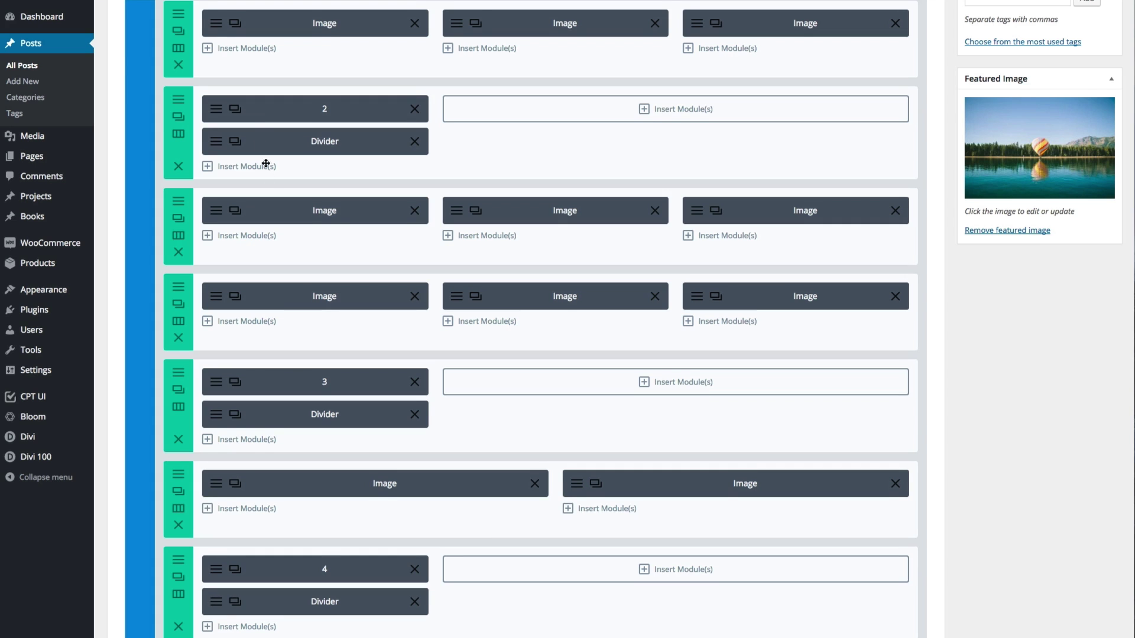
- Open the red brick-wall image's Advanced Design Settings in section 3
scroll(267, 185, "down", 4)
scroll(268, 186, "down", 1)
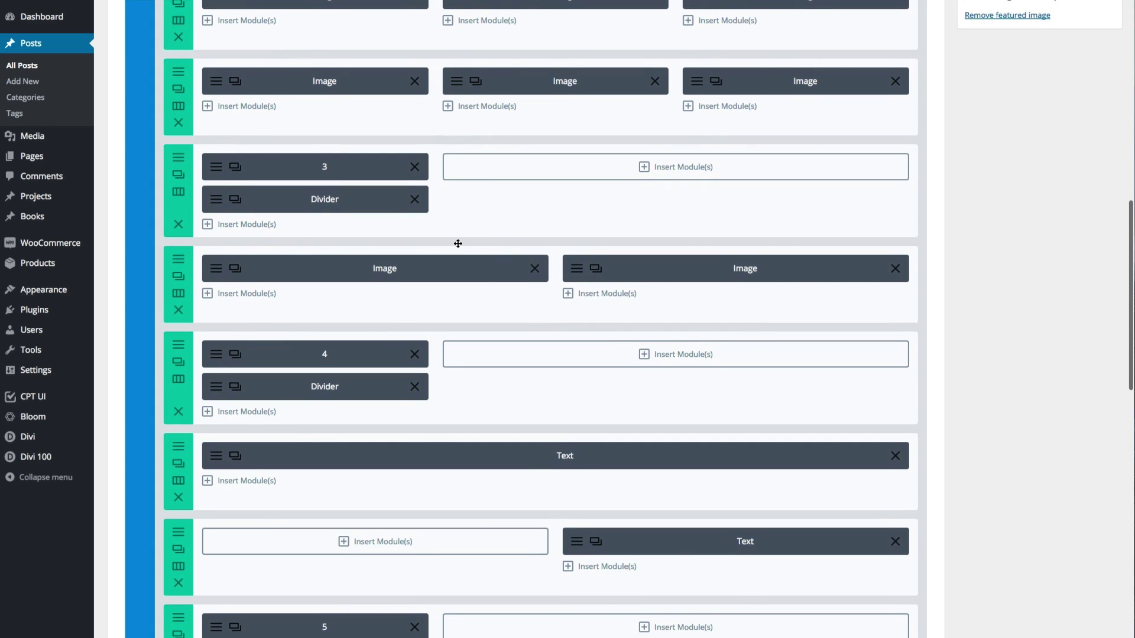
scroll(459, 244, "down", 1)
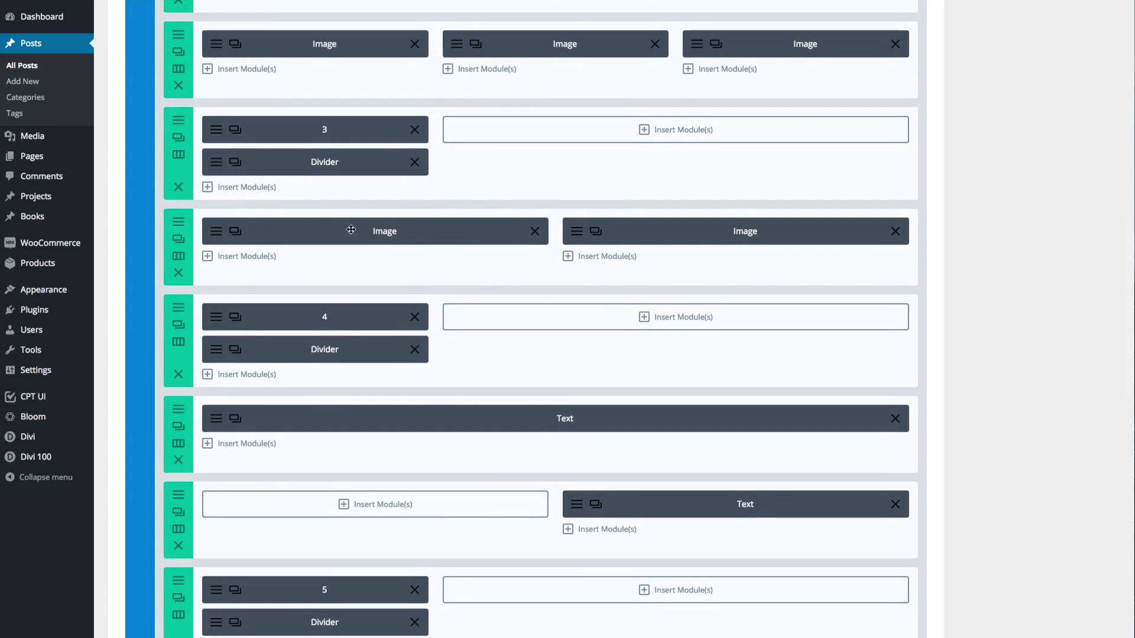
left_click(217, 231)
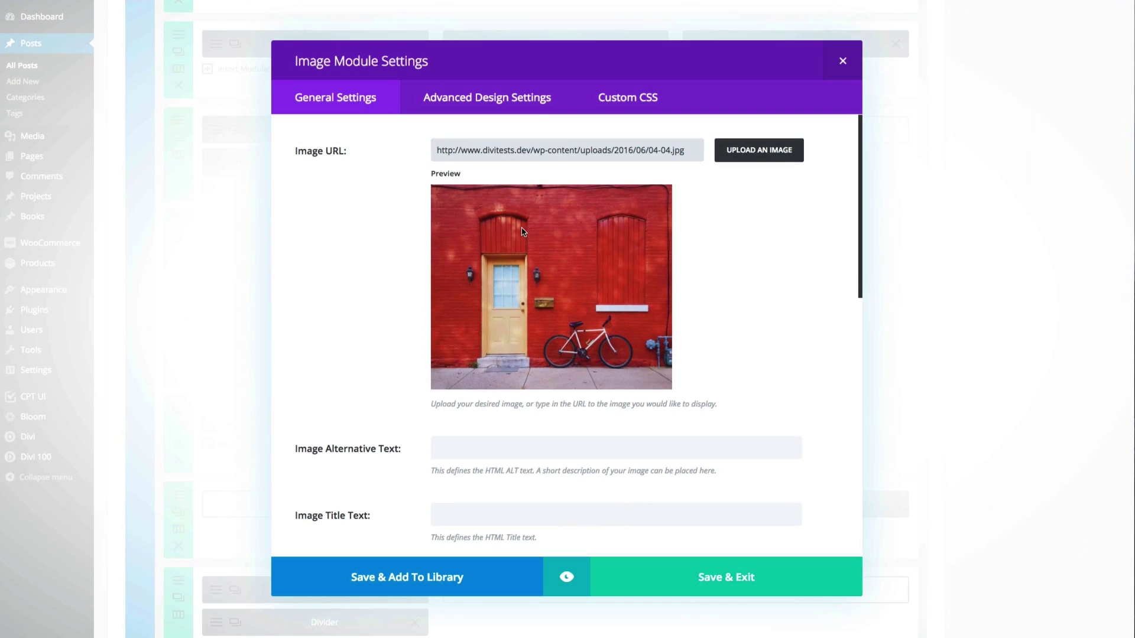
left_click(491, 101)
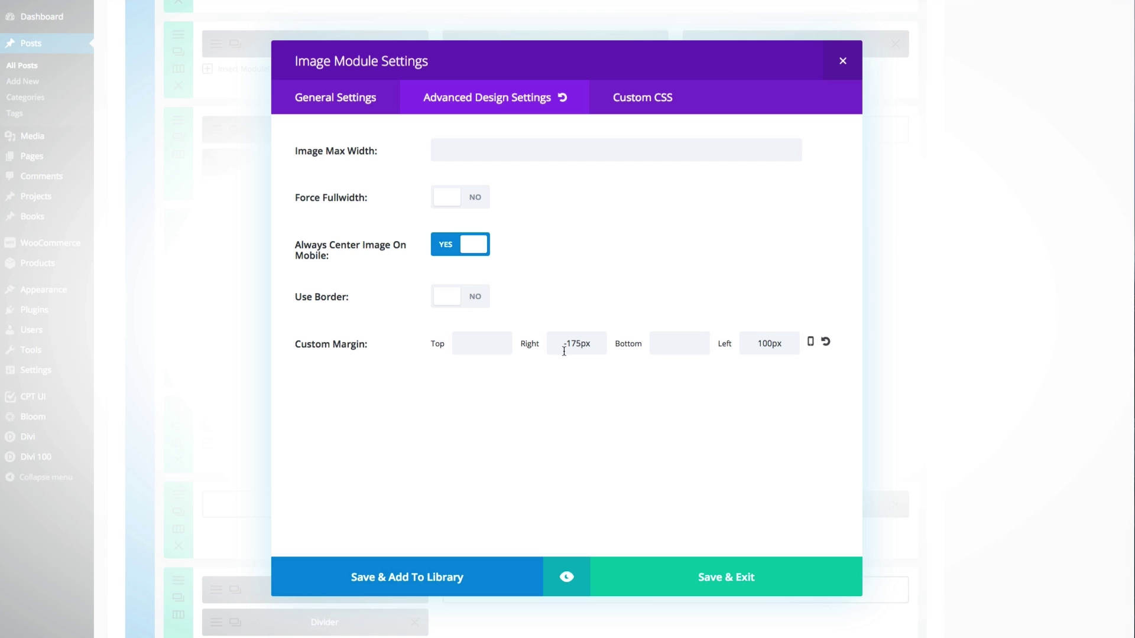
- Highlight the image's Custom Margin values: -175px right and 100px left
left_click_drag(593, 343, 563, 342)
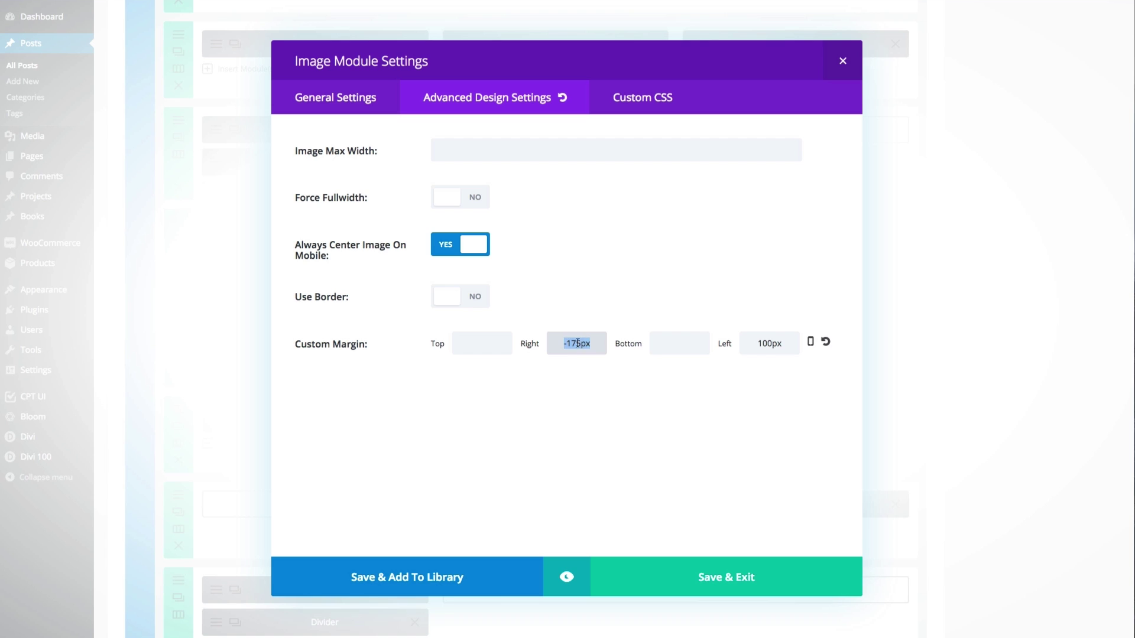
mouse_move(564, 343)
left_mouse_down()
mouse_move(609, 342)
mouse_move(561, 344)
left_mouse_up()
left_click(597, 343)
left_click(564, 344)
left_click(776, 343)
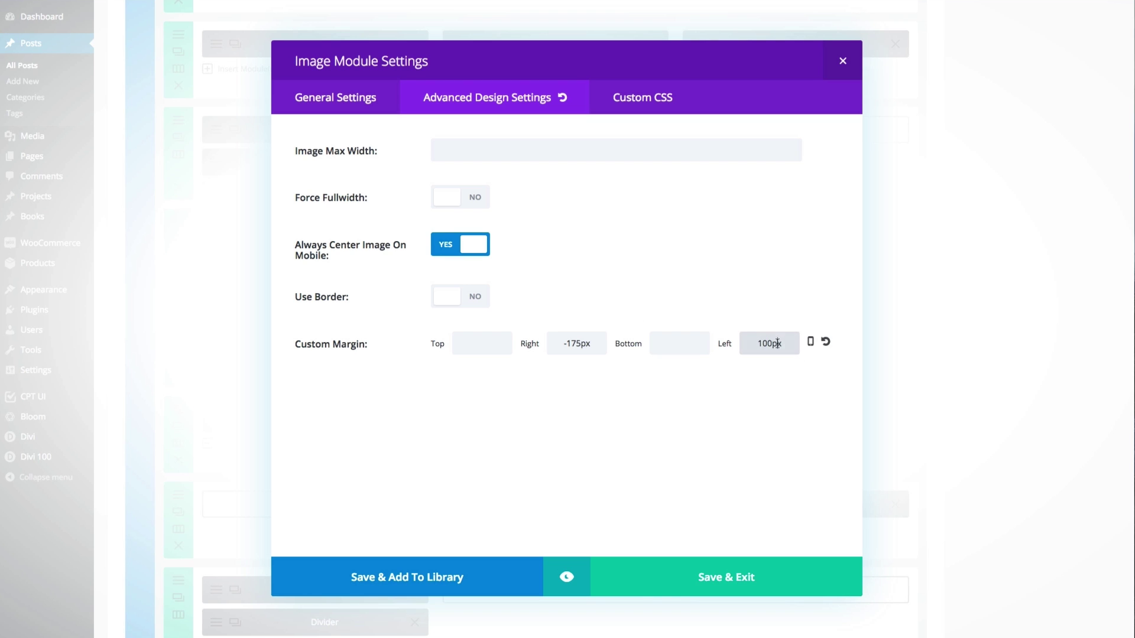
left_click_drag(783, 343, 758, 341)
left_click(768, 309)
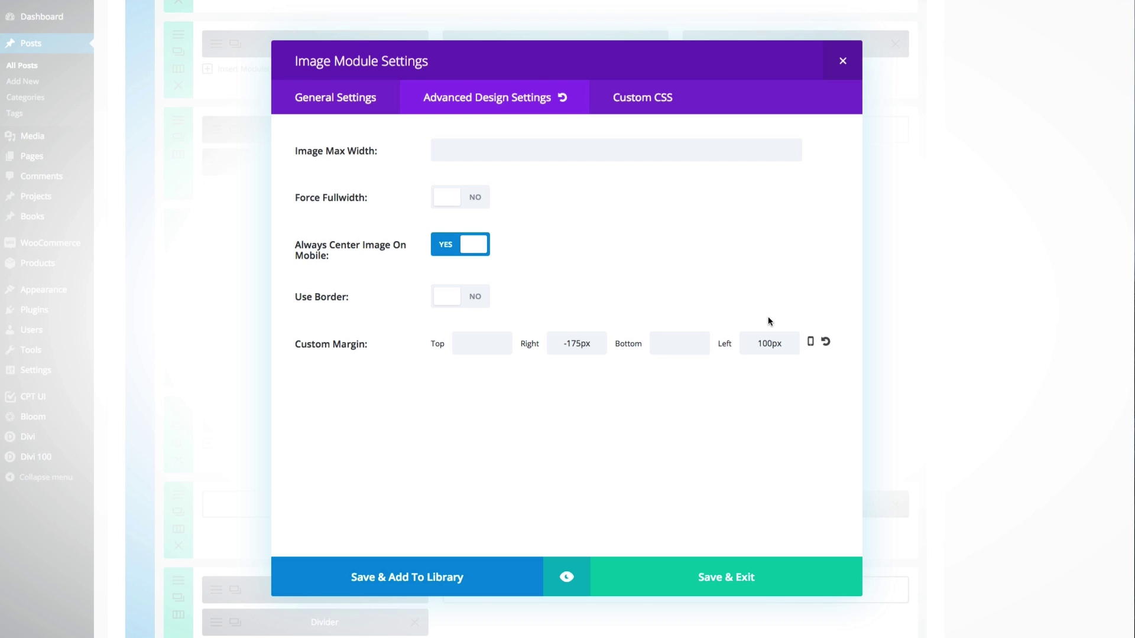
double_click(787, 344)
left_click(748, 285)
- Show the coffee-cup image's 125px top Custom Margin in its Advanced Design Settings
left_click(843, 61)
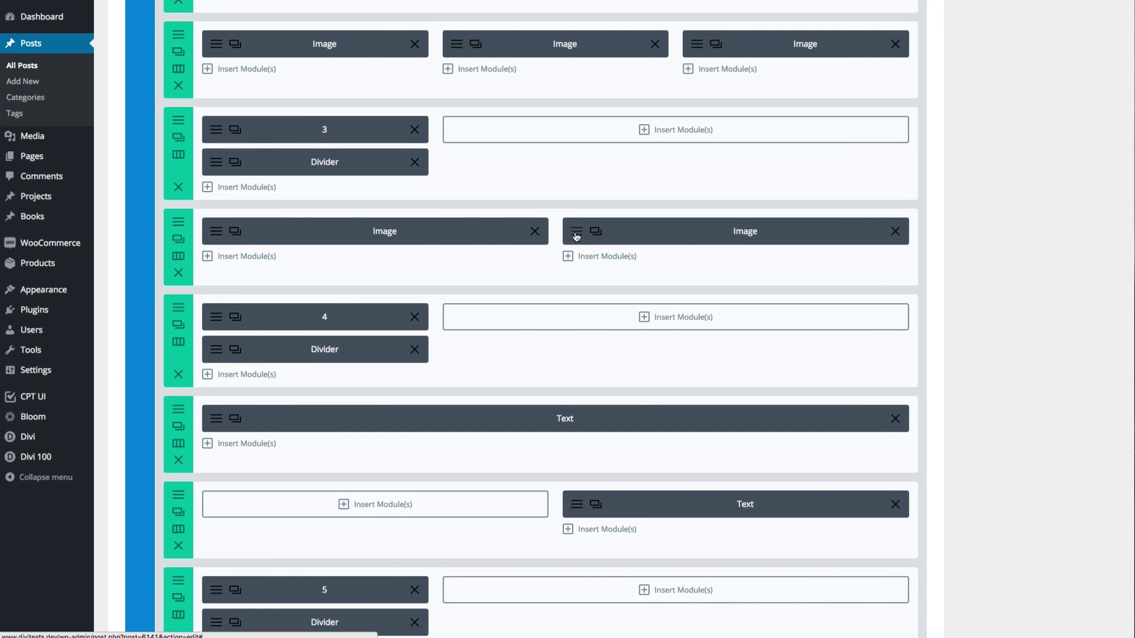
left_click(577, 233)
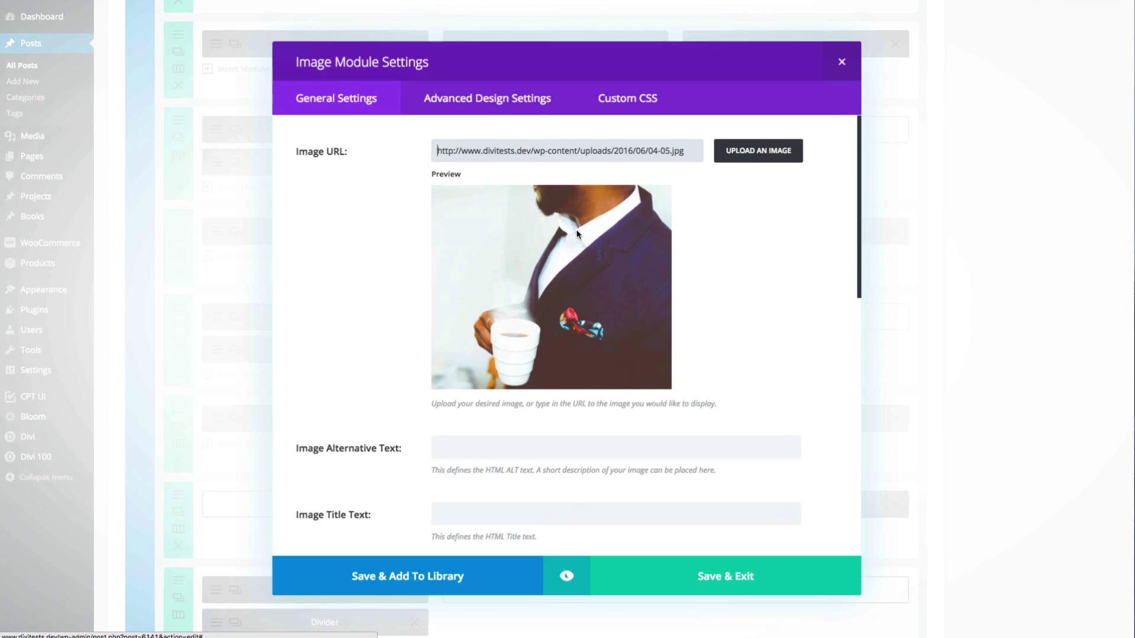
left_click(514, 106)
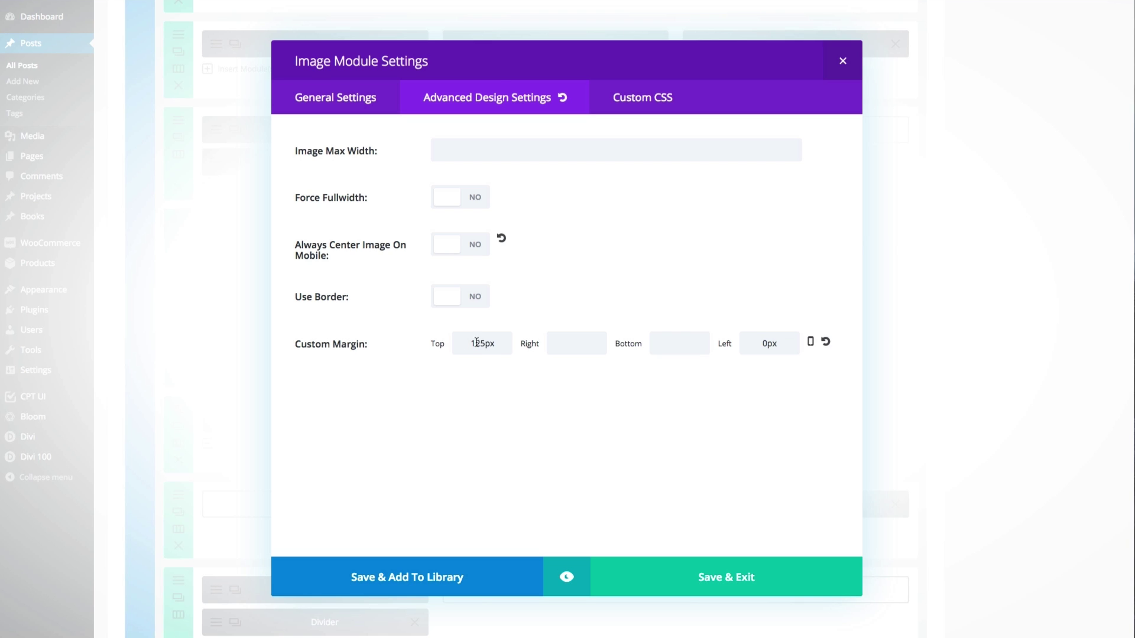
left_click_drag(495, 344, 460, 343)
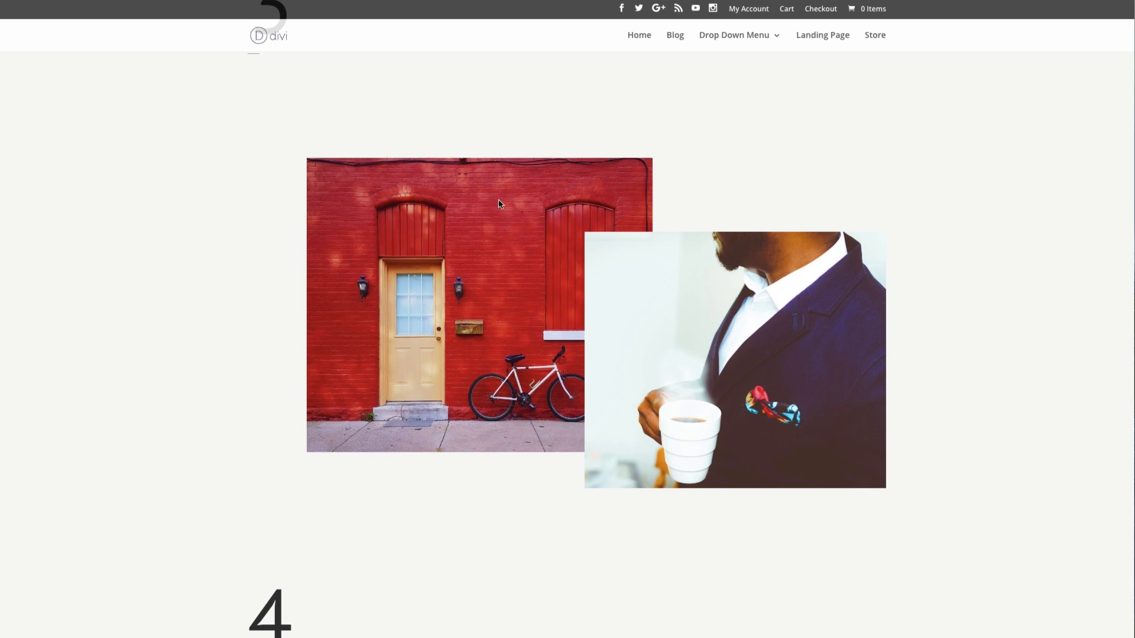
- Scroll the builder layout to section 4's divider row and its two Text module rows
scroll(788, 192, "up", 1)
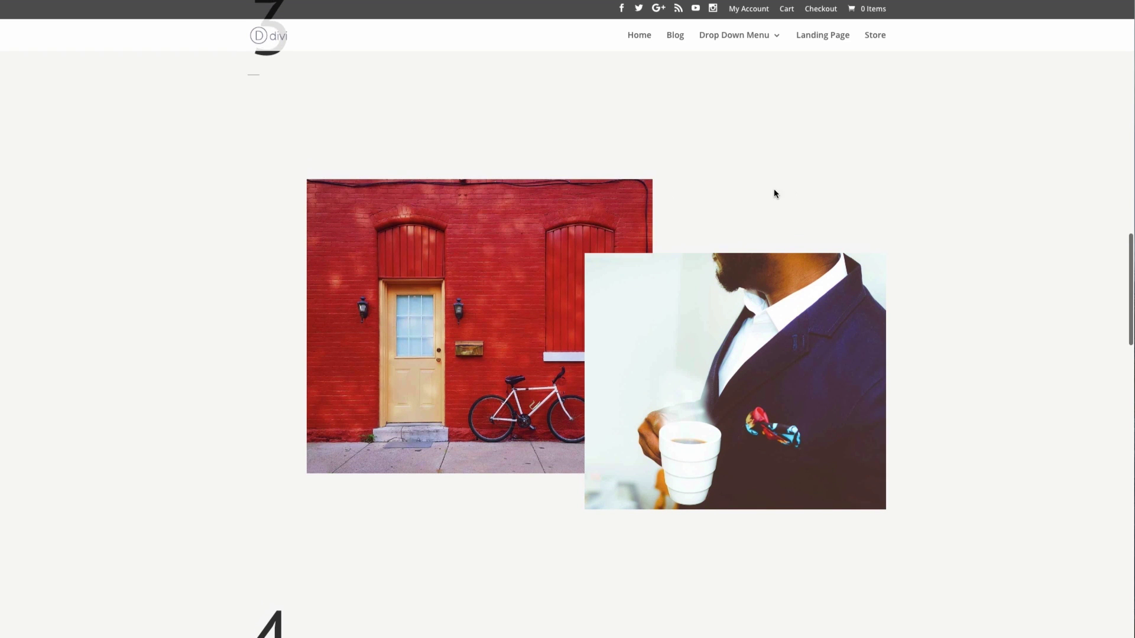
scroll(775, 194, "down", 8)
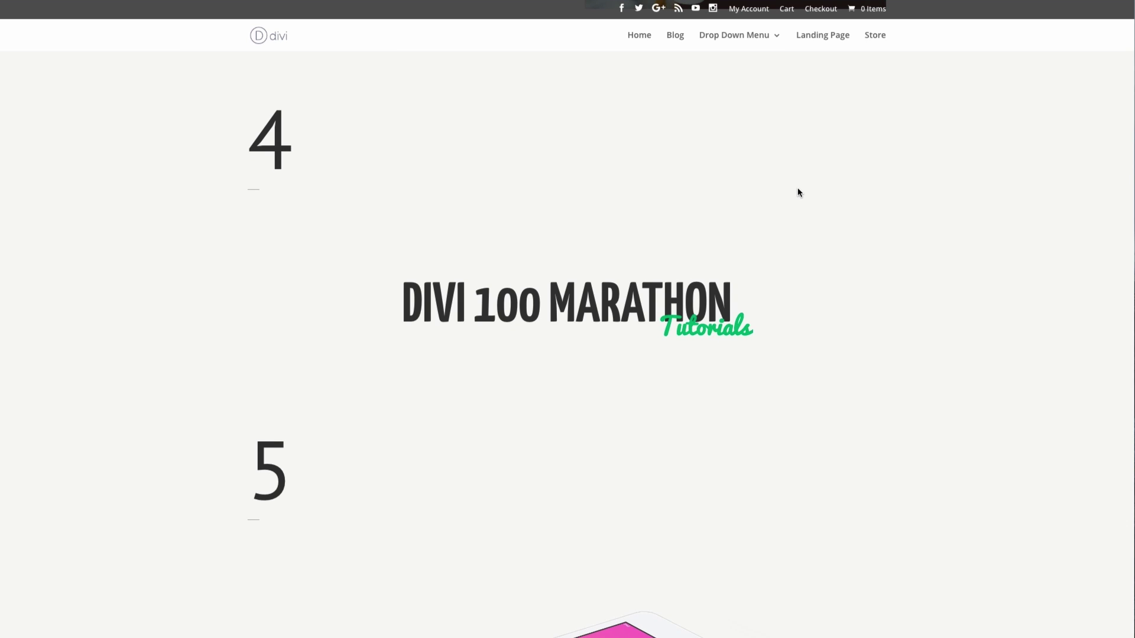
scroll(799, 192, "down", 1)
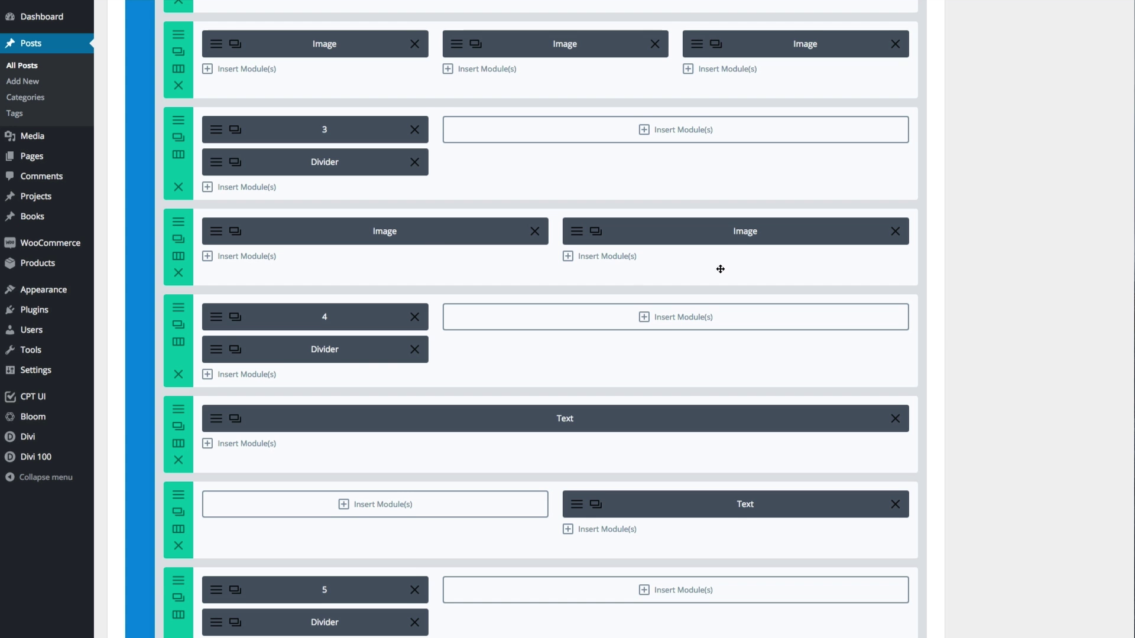
scroll(720, 269, "down", 5)
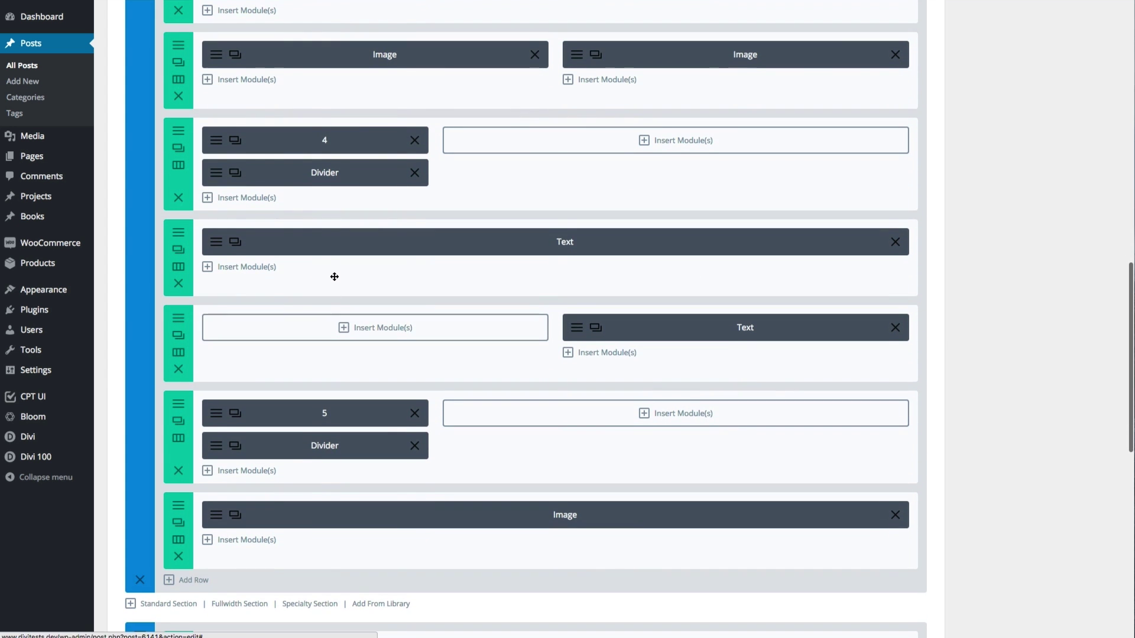
scroll(334, 277, "up", 3)
scroll(334, 277, "down", 3)
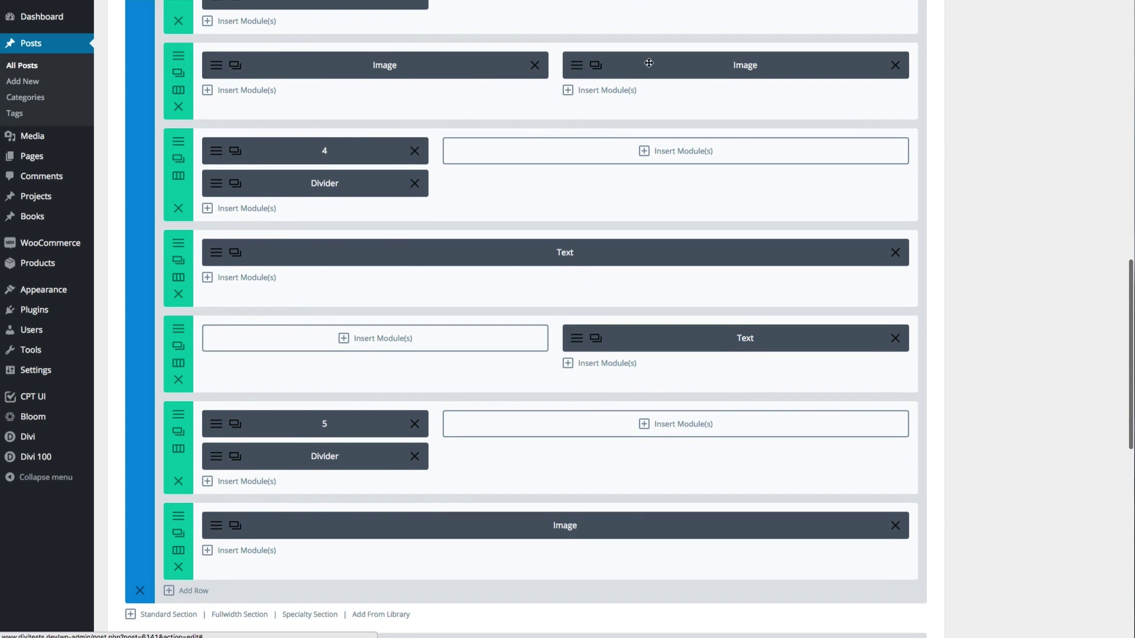
scroll(566, 177, "down", 1)
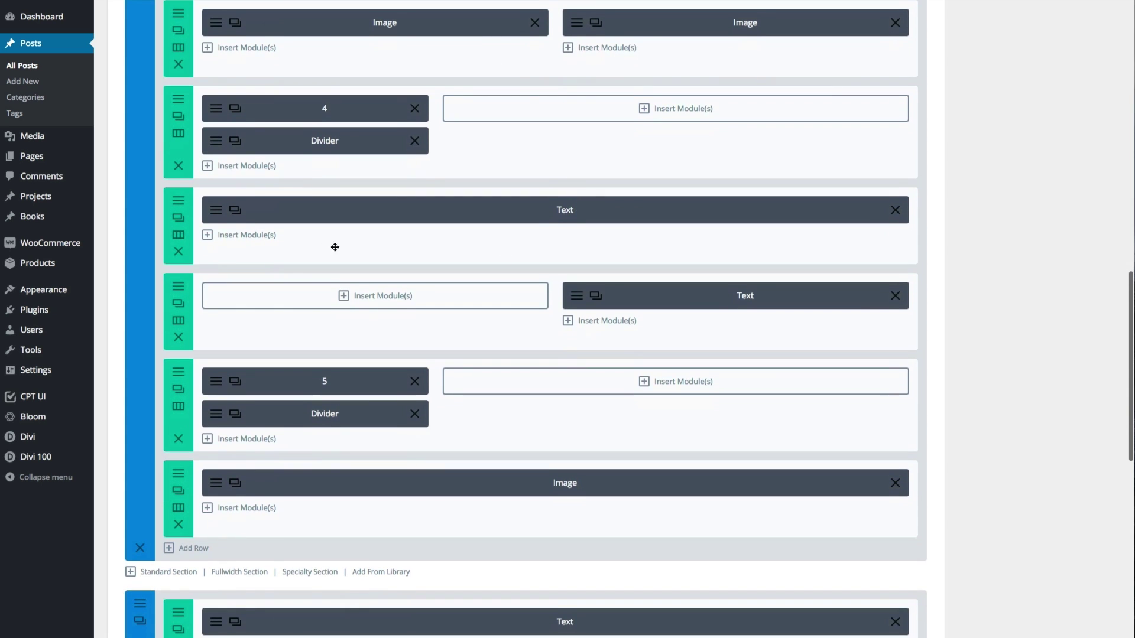
scroll(329, 299, "down", 1)
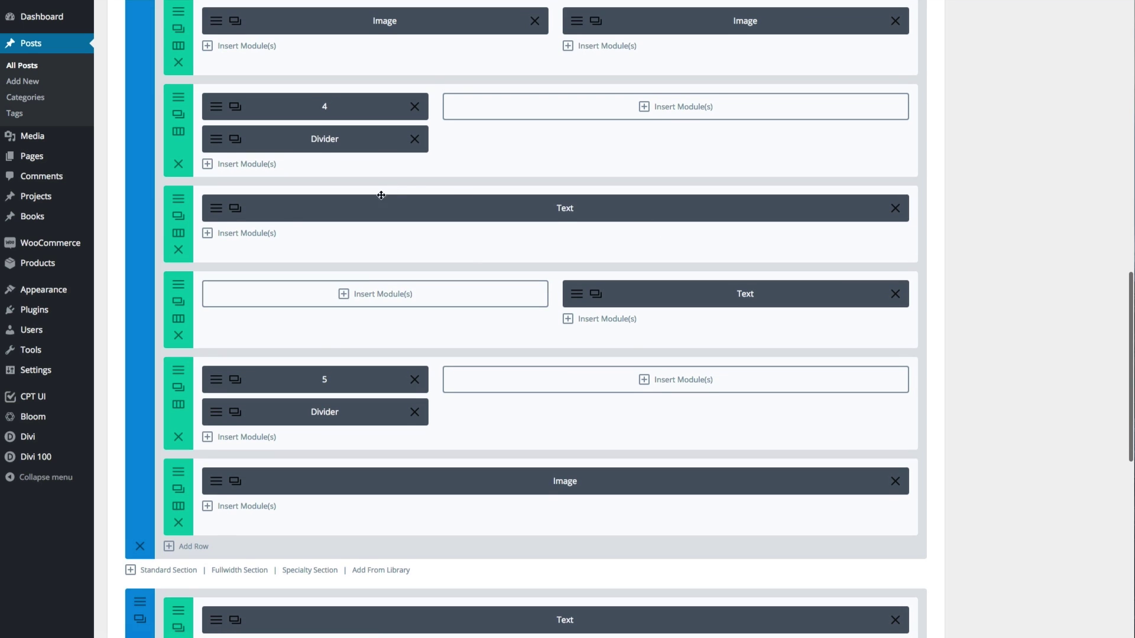
scroll(600, 260, "up", 1)
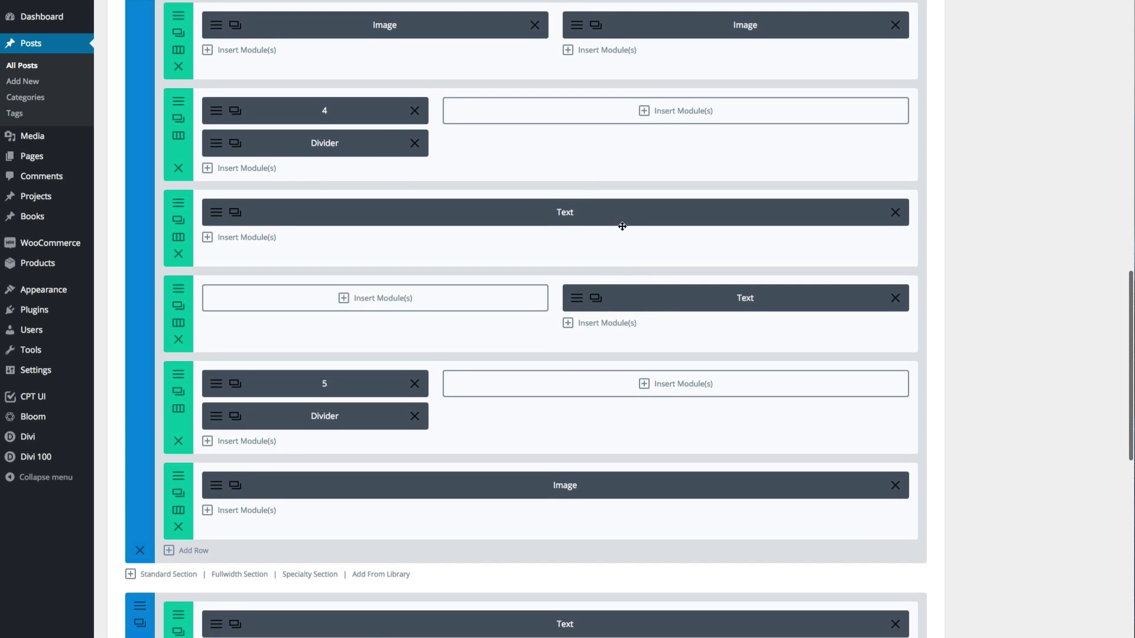
left_click(214, 217)
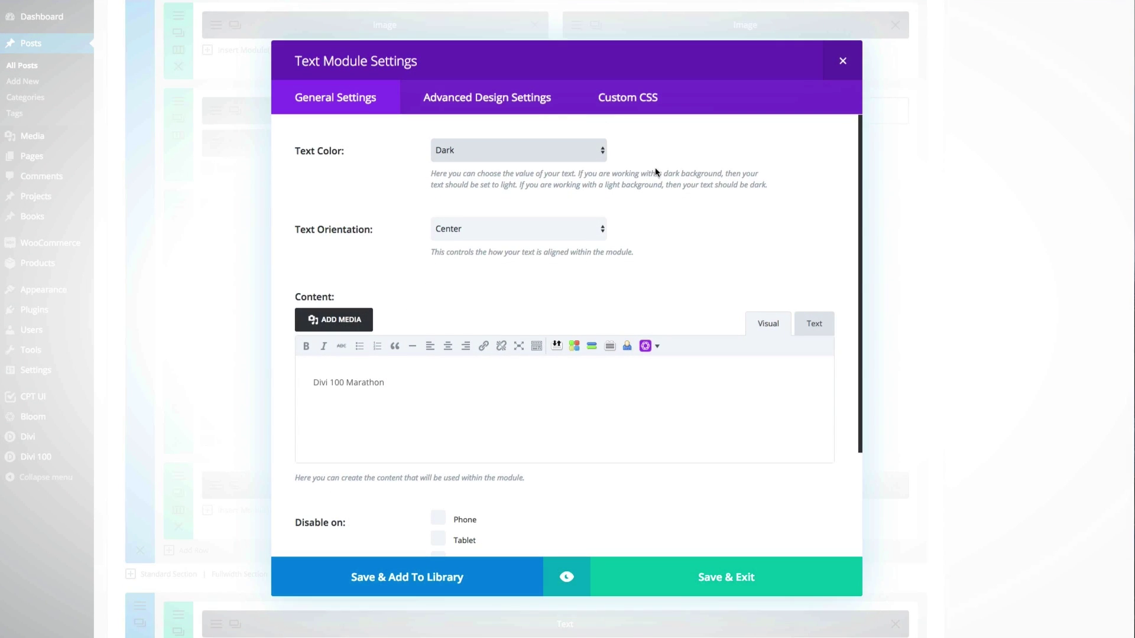
left_click(582, 106)
scroll(768, 257, "down", 3)
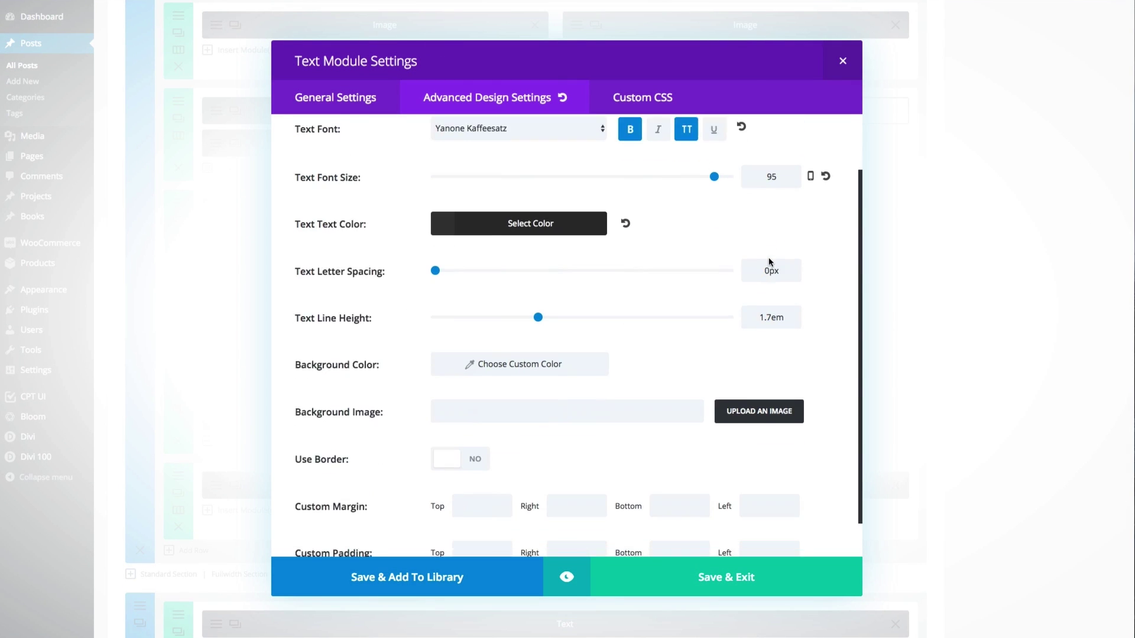
scroll(768, 260, "up", 3)
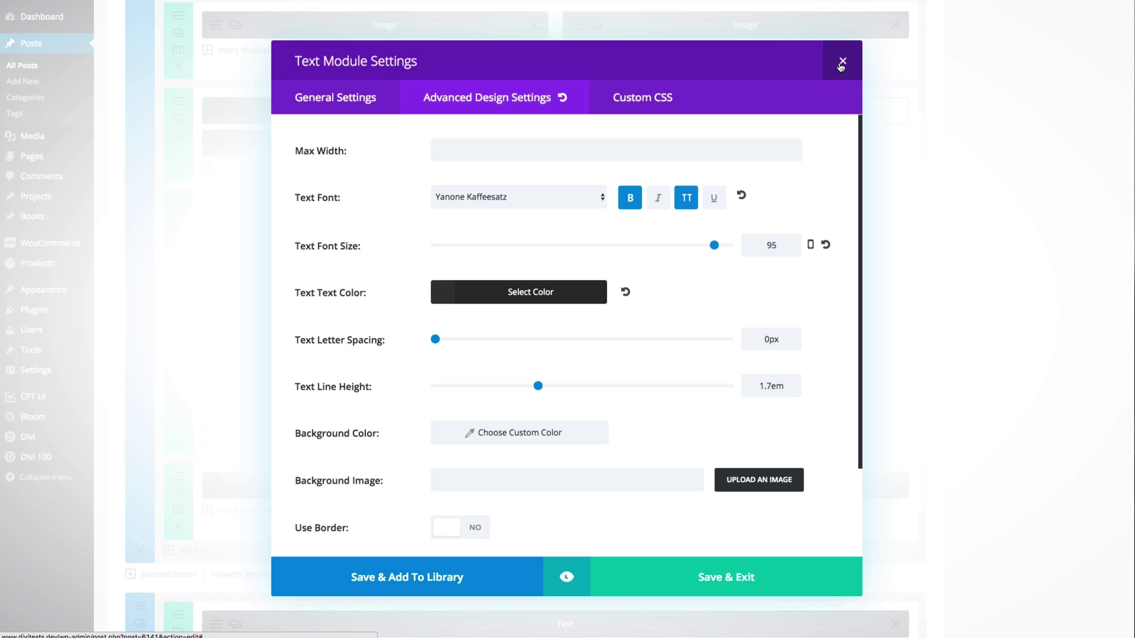
left_click(842, 62)
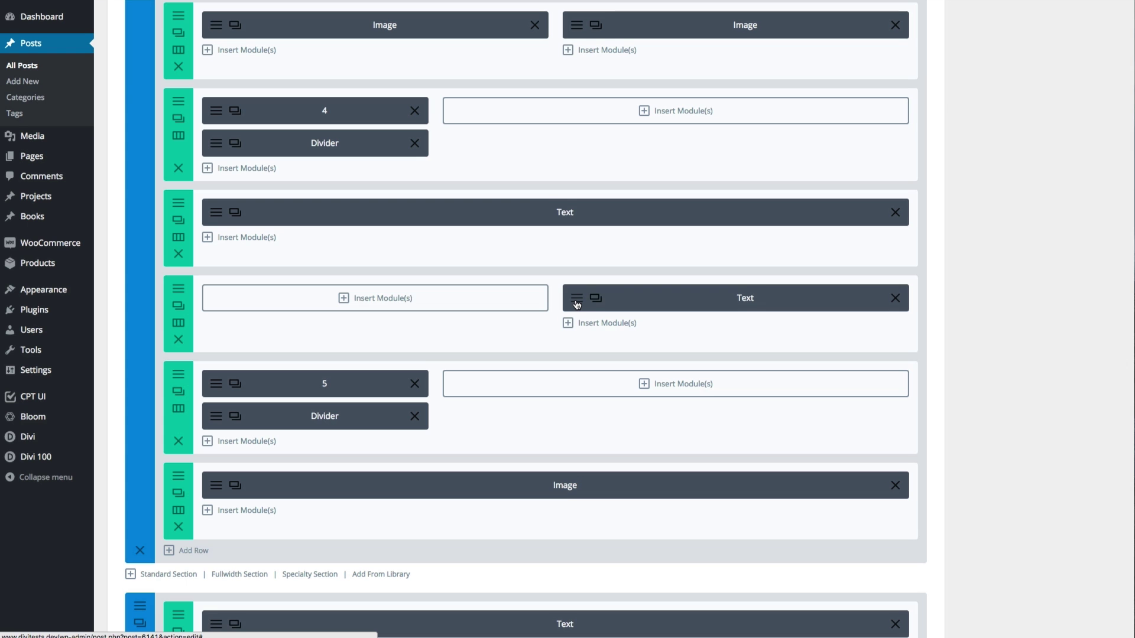
- Open the Tutorials text's design settings and highlight its -40px top and 120px left margins
left_click(580, 300)
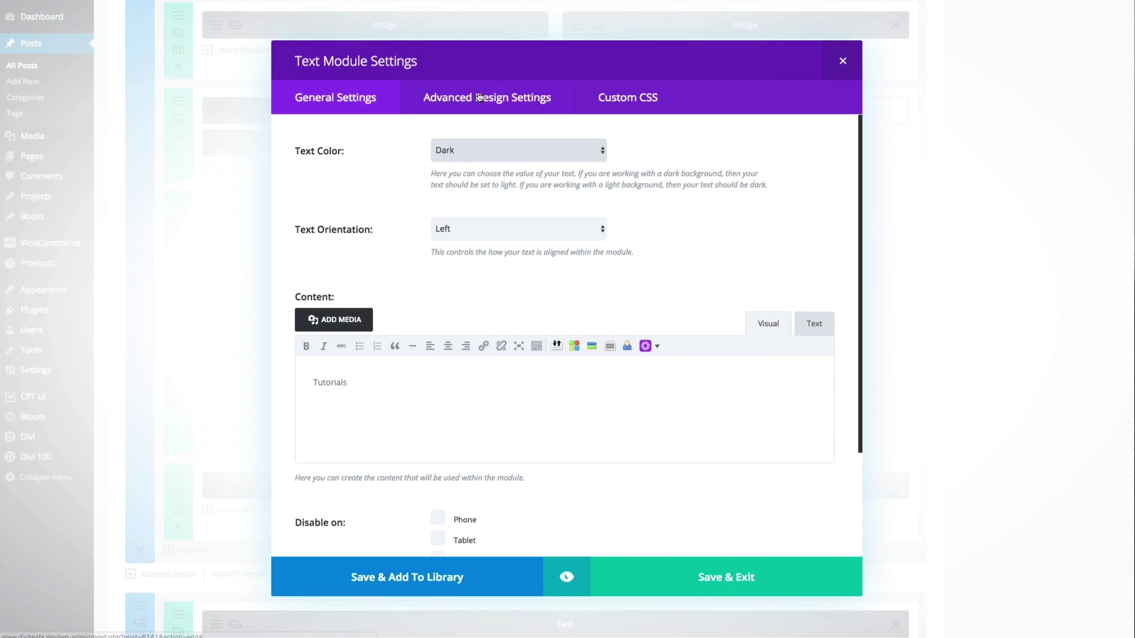
left_click(480, 98)
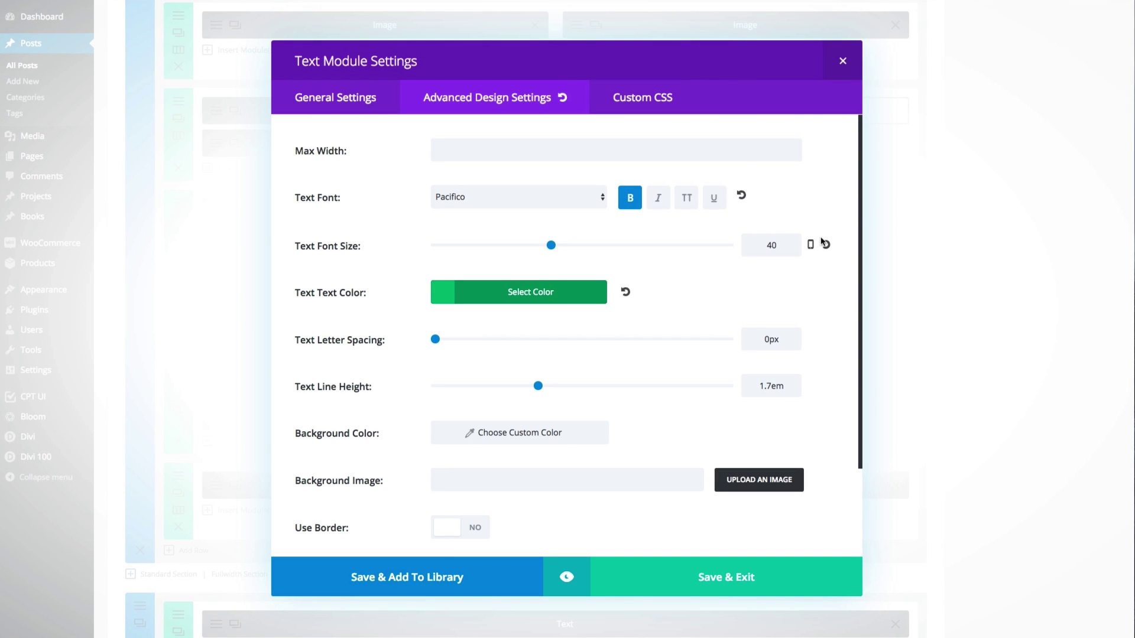
scroll(762, 188, "down", 1)
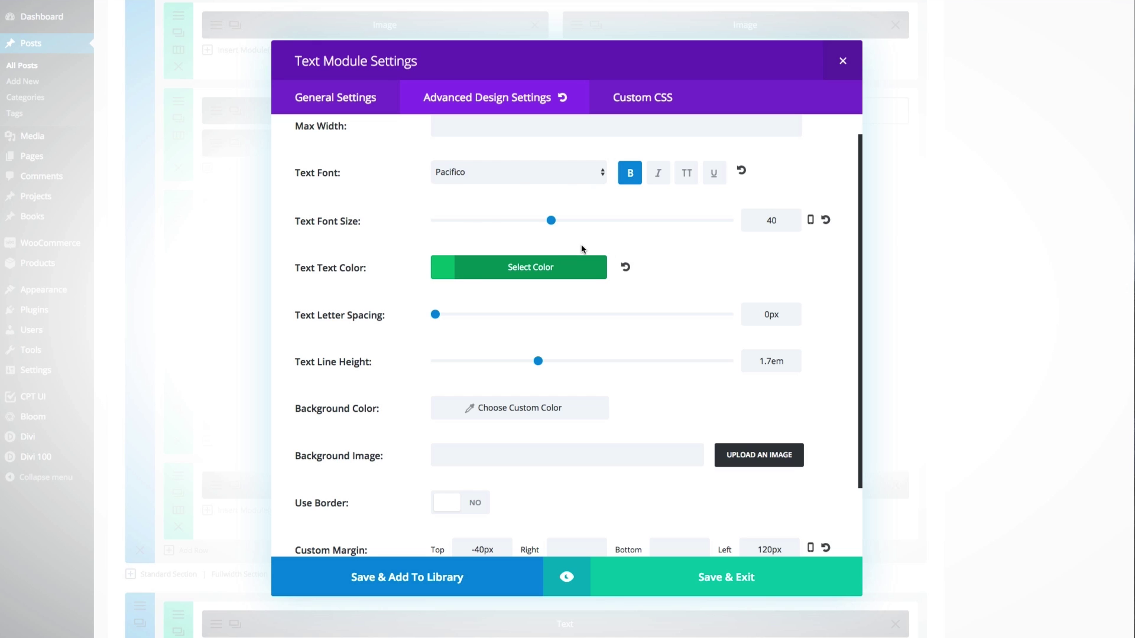
scroll(711, 253, "down", 1)
scroll(711, 254, "down", 3)
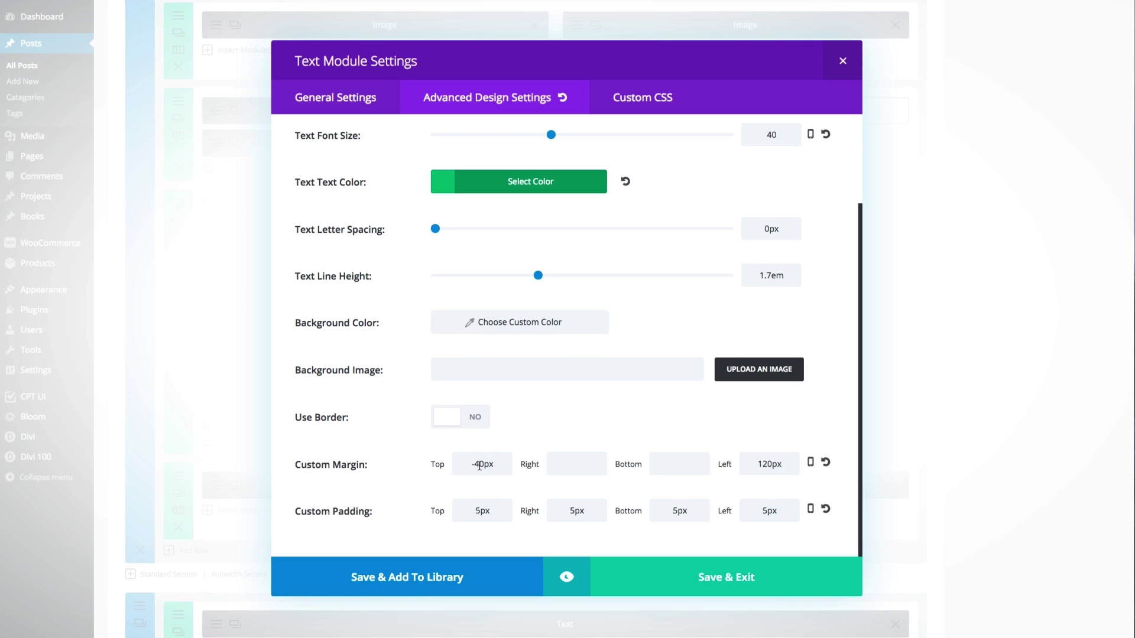
left_click_drag(494, 465, 466, 465)
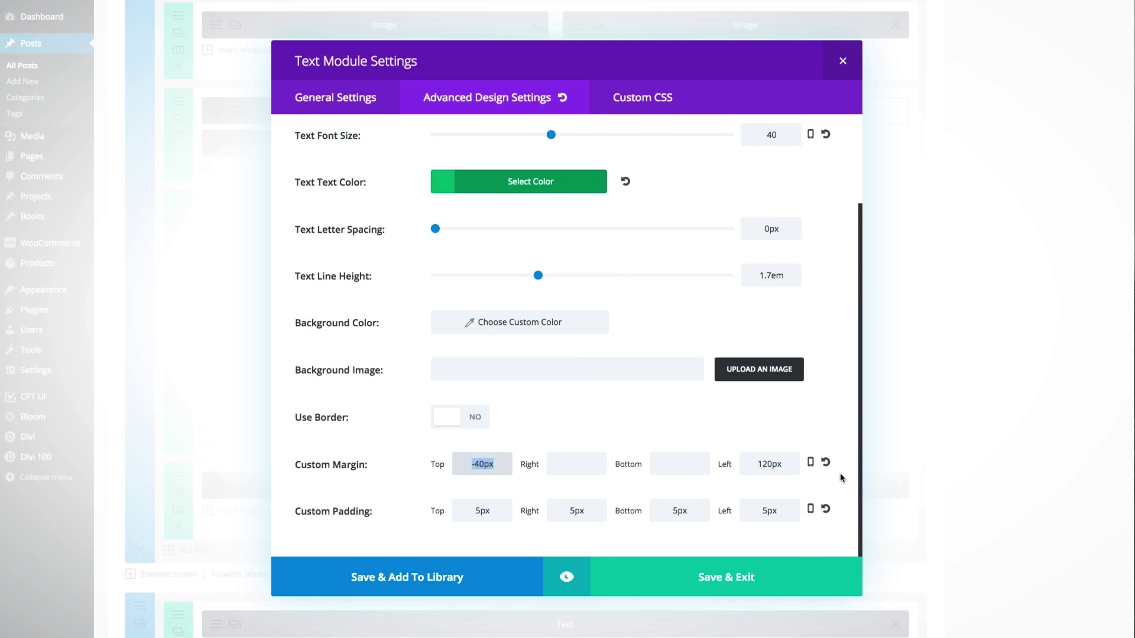
double_click(778, 463)
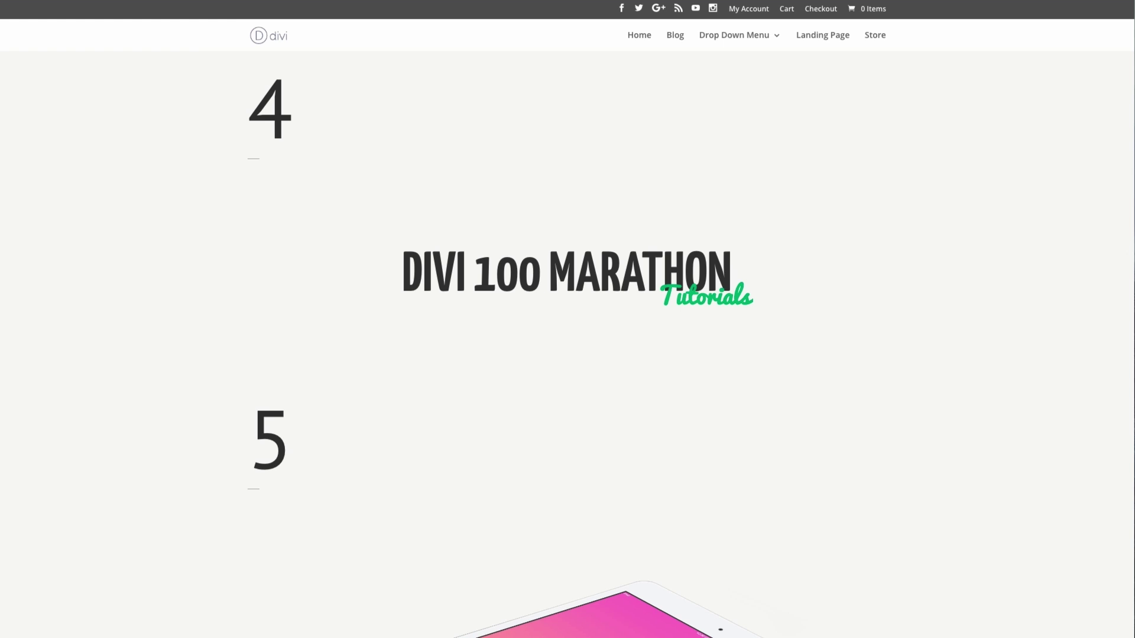
scroll(908, 217, "down", 1)
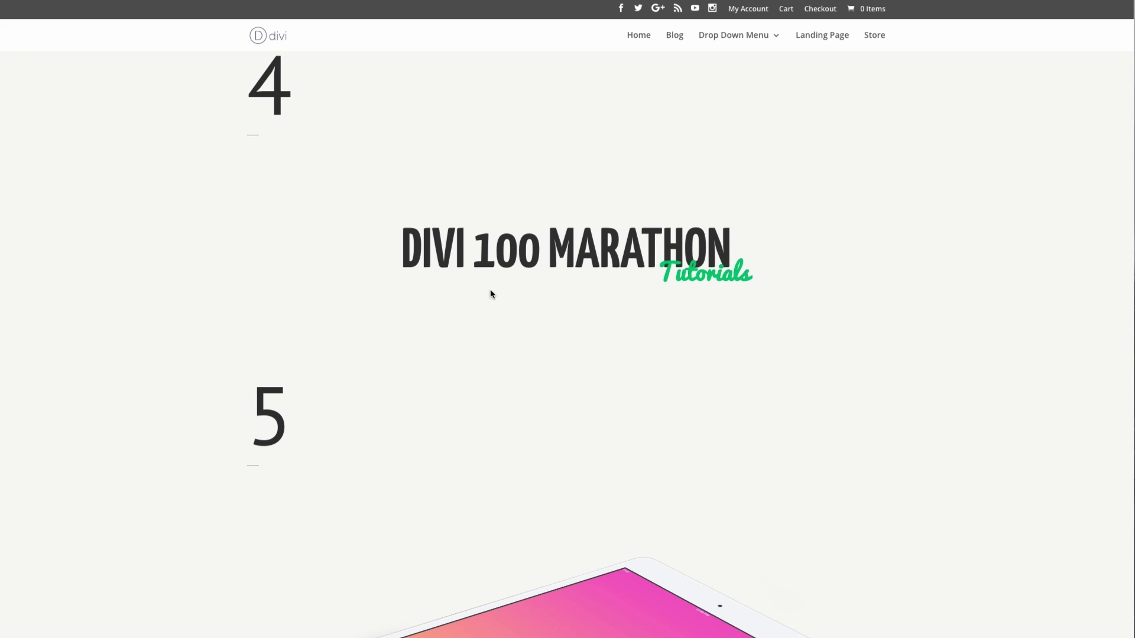
scroll(739, 323, "down", 1)
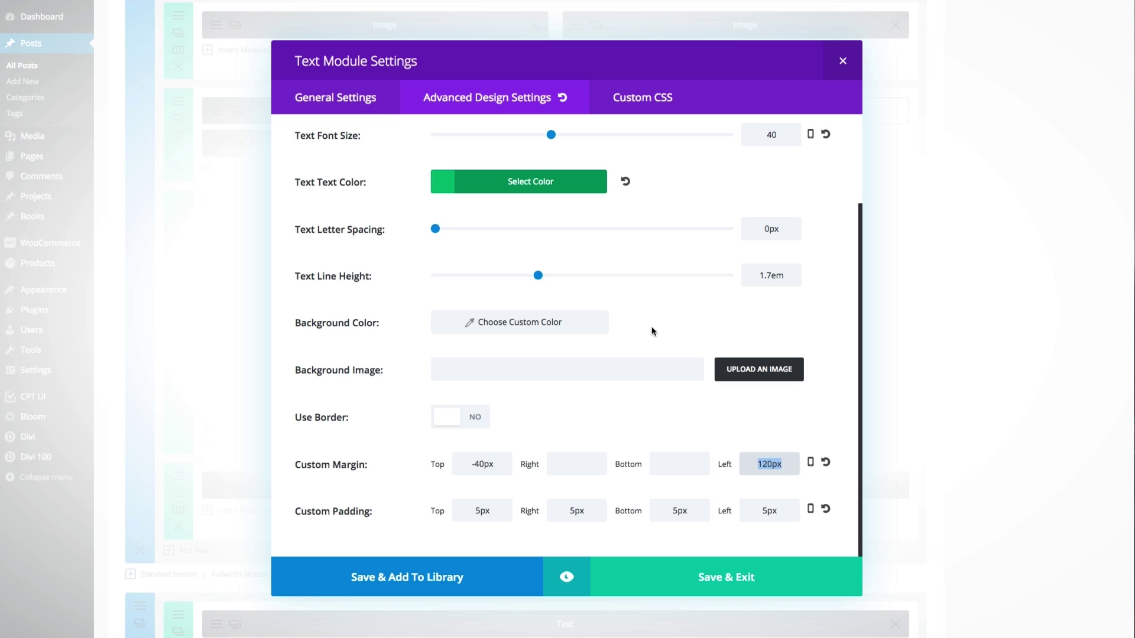
- Glance at the Tutorials text's general settings, then return to design settings and its margins
left_click(335, 97)
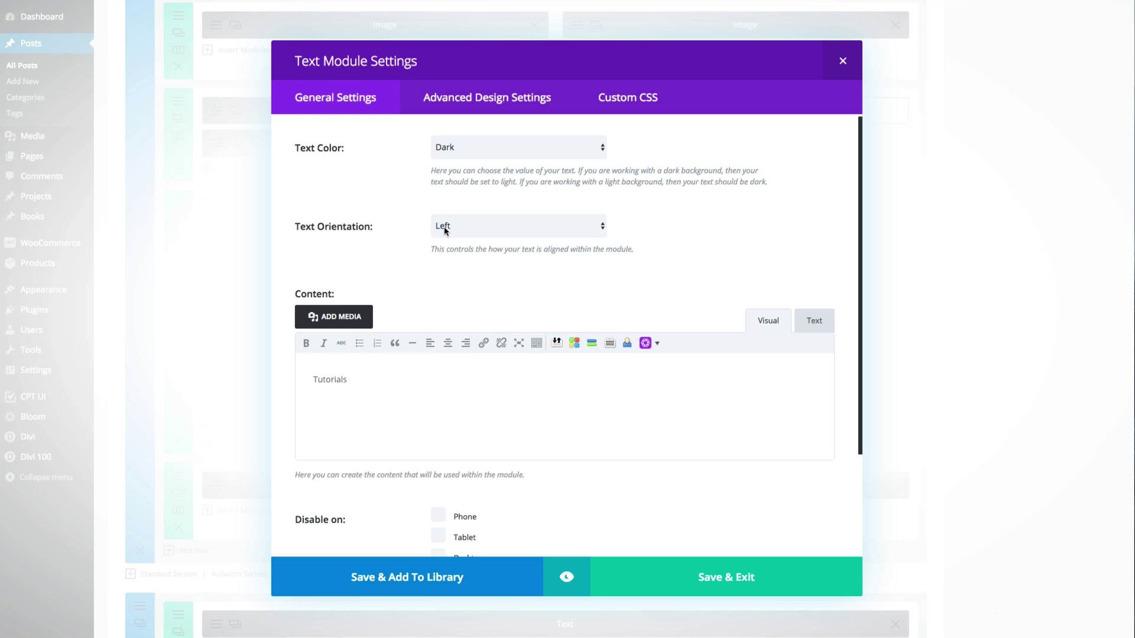
left_click(457, 112)
scroll(644, 353, "down", 2)
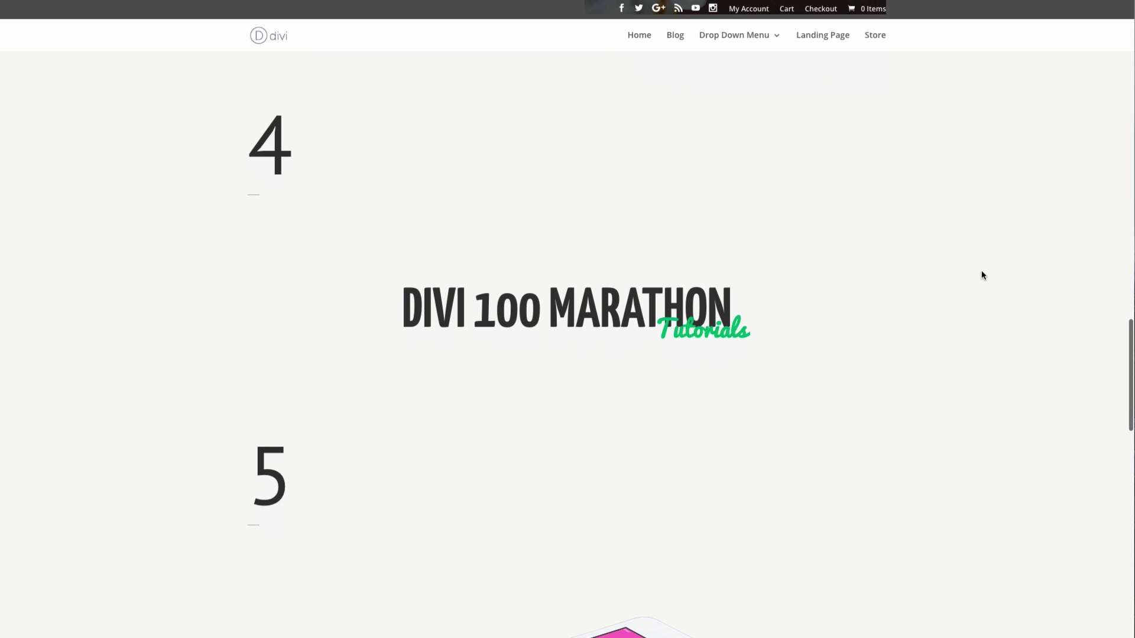
scroll(967, 283, "down", 1)
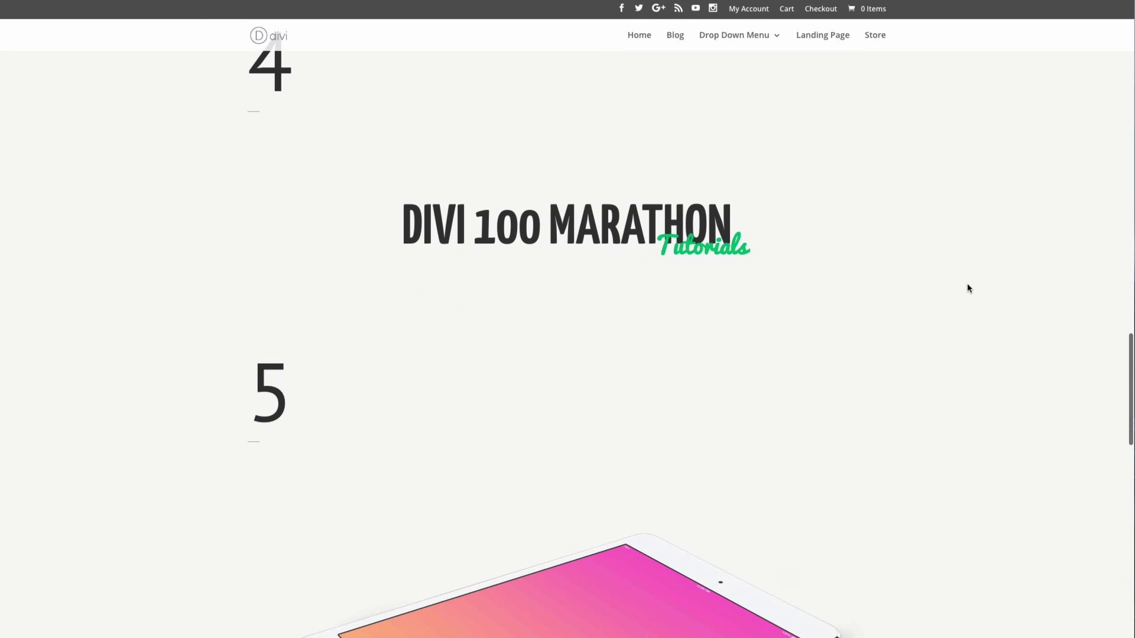
- Scroll the live post down to the tablet image overlapping the newsletter section
scroll(794, 245, "down", 5)
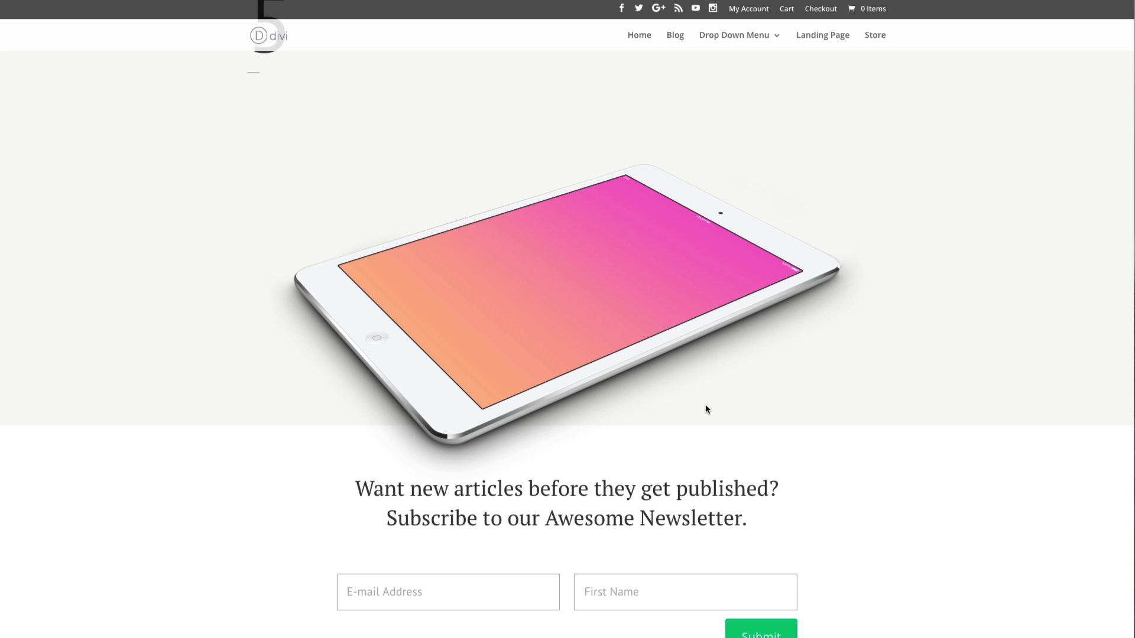
scroll(720, 408, "down", 1)
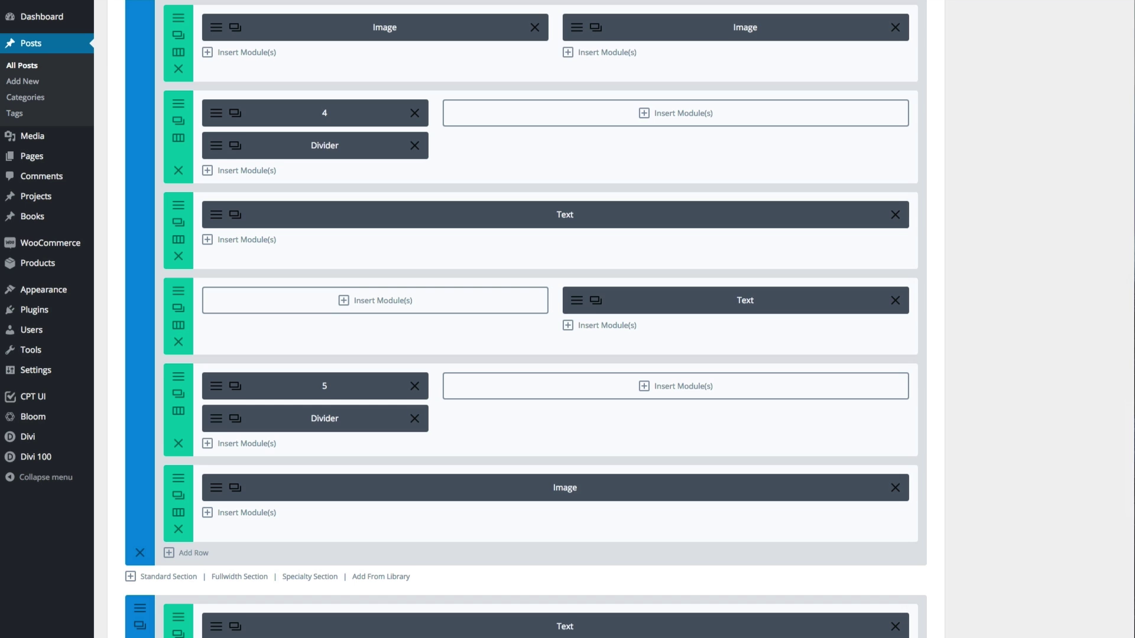
scroll(623, 329, "down", 3)
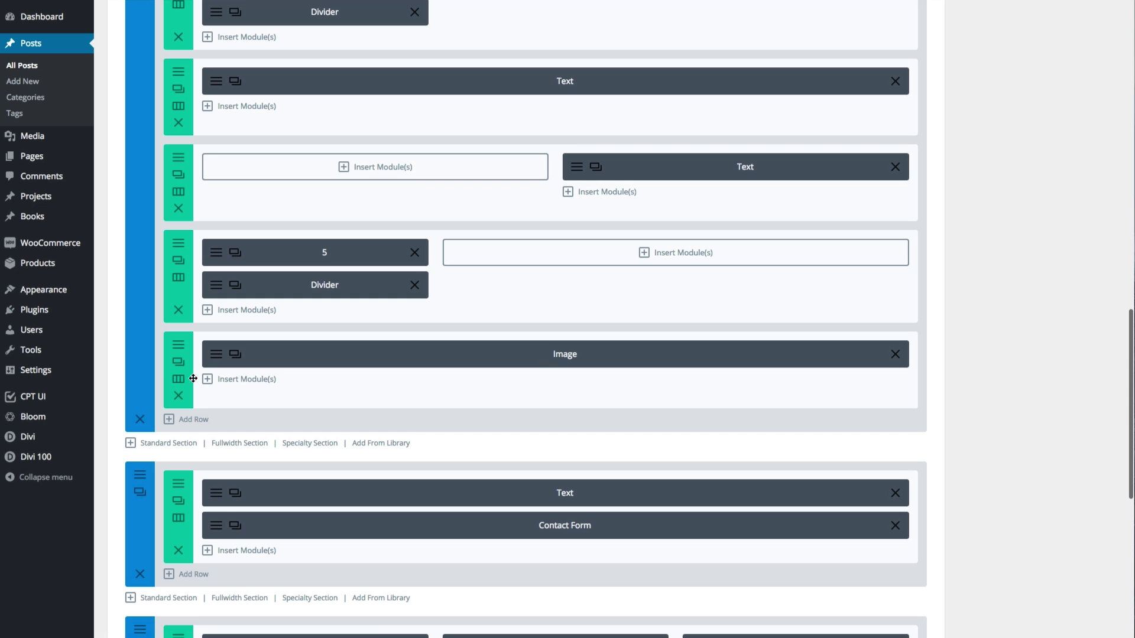
- Open the Image Module Settings of section 5's iPad image to preview the iPad mini picture
left_click(215, 361)
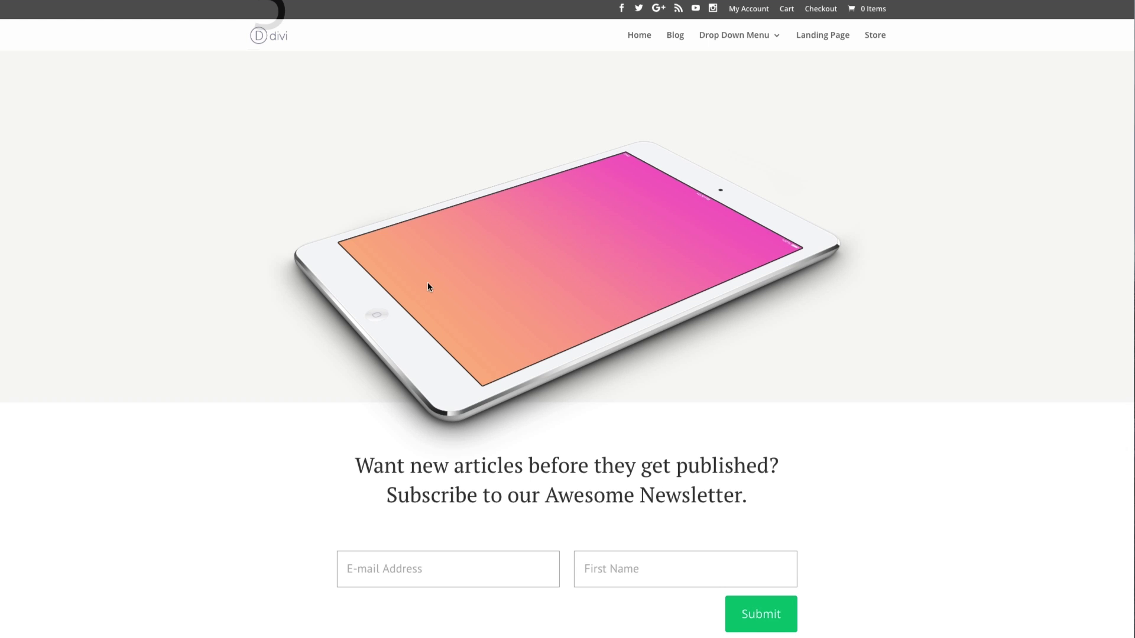
scroll(428, 286, "down", 1)
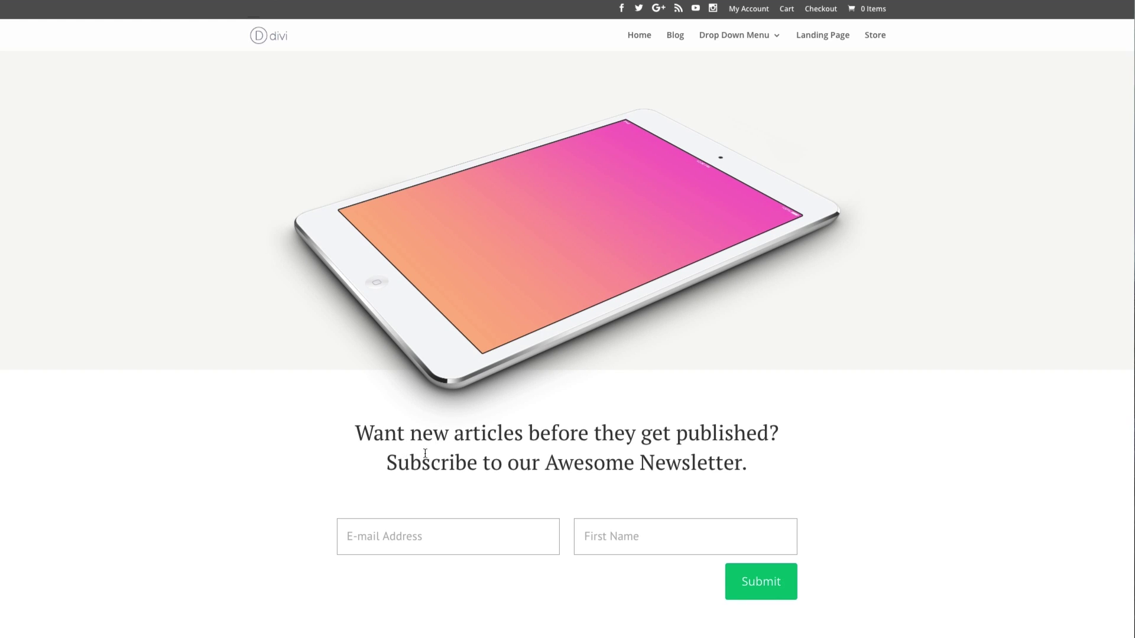
scroll(425, 454, "up", 1)
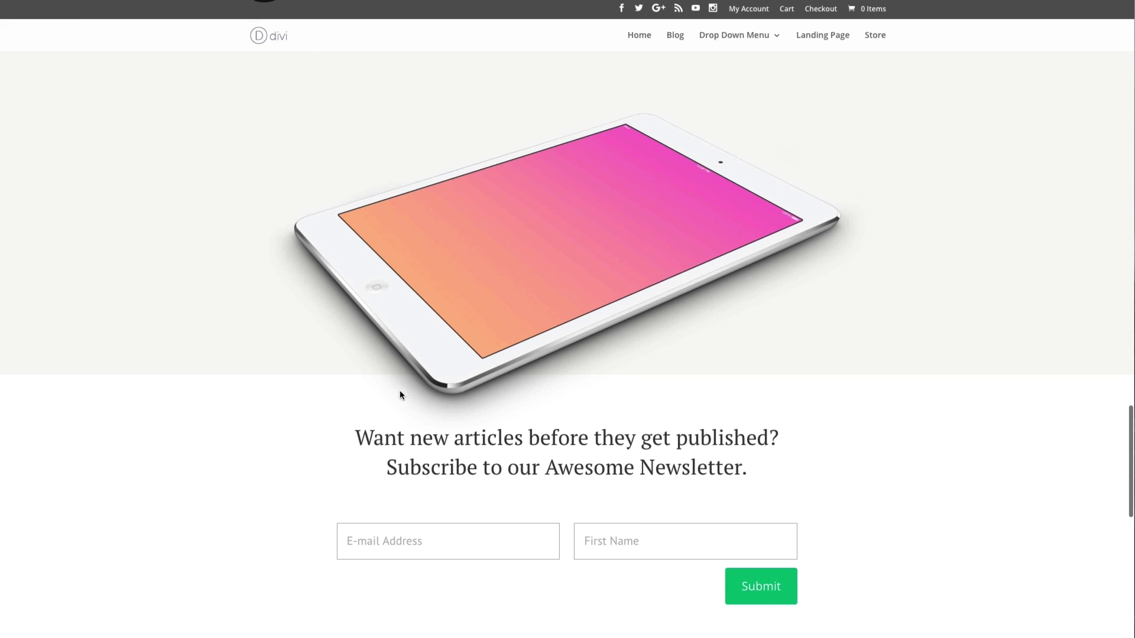
scroll(521, 367, "up", 1)
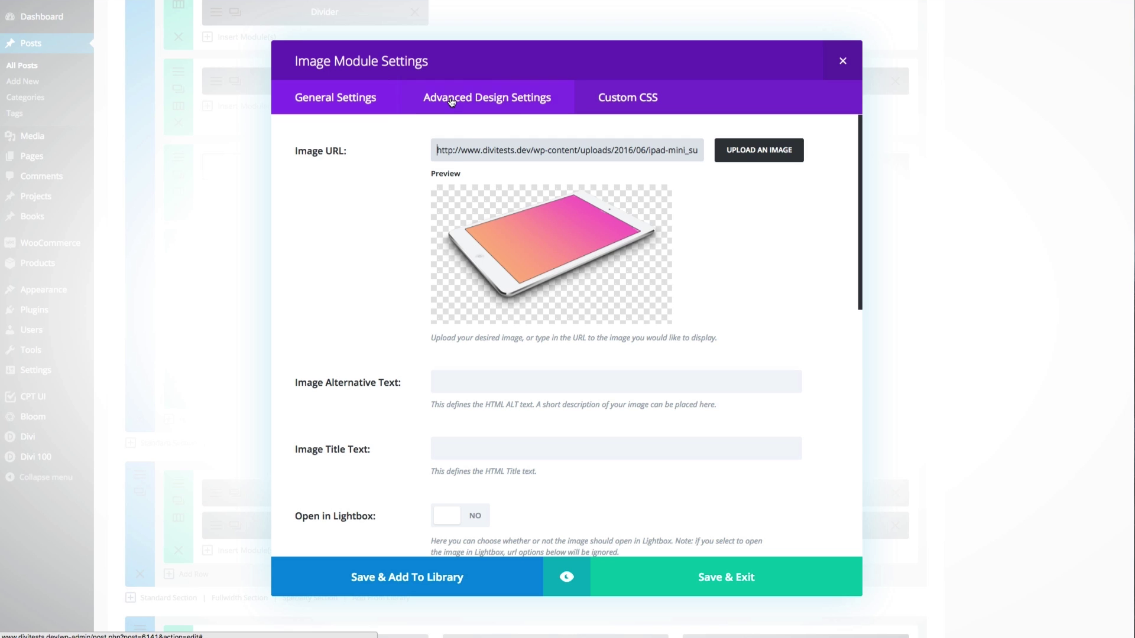
- Inspect the iPad image's -235px Custom Margin Bottom in Advanced design settings, then close without changes
left_click(450, 101)
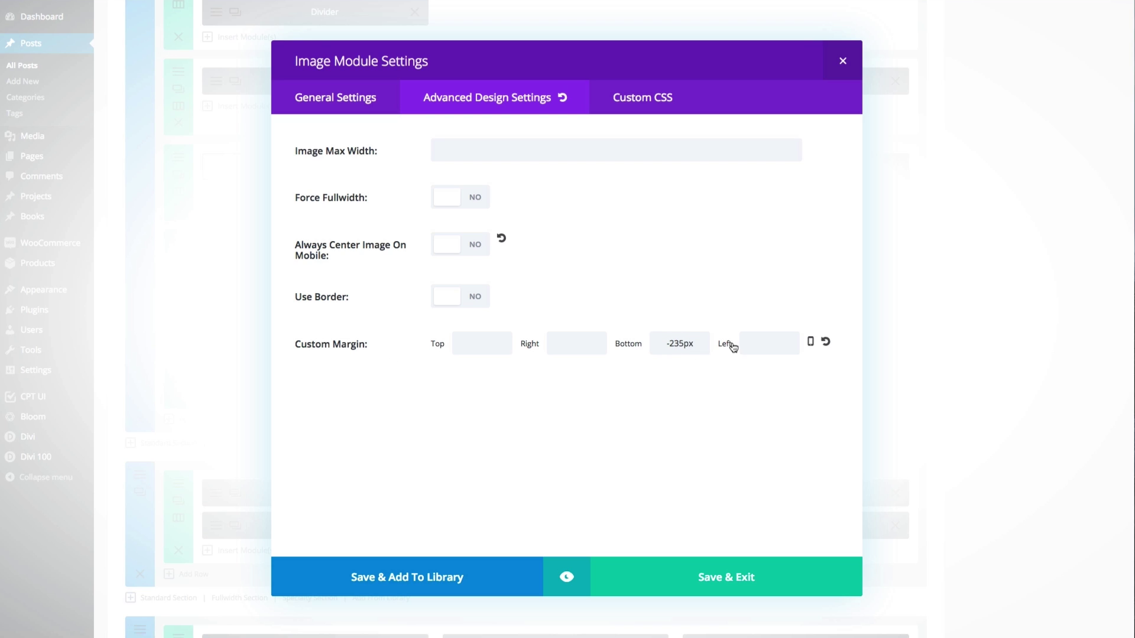
left_click_drag(668, 344, 714, 344)
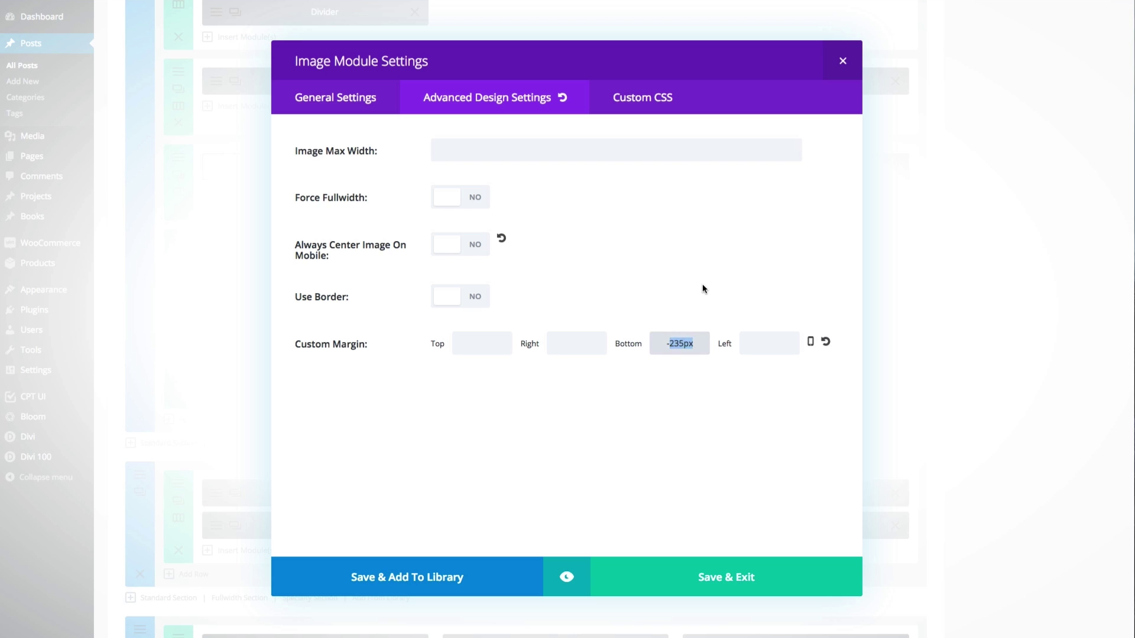
left_click(699, 345)
left_click(842, 61)
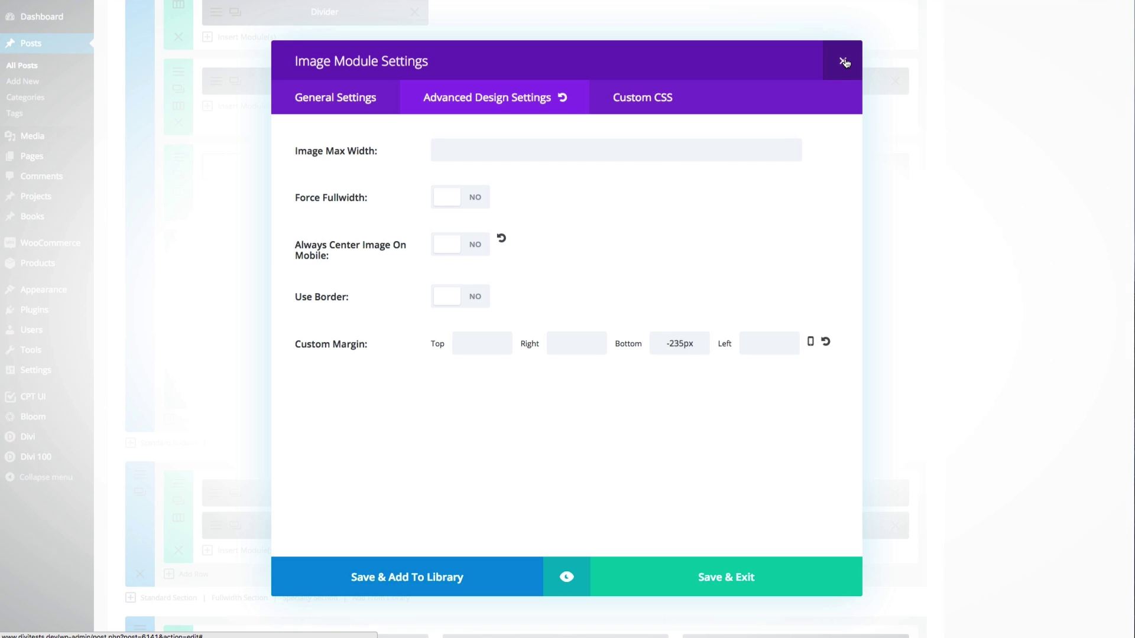
scroll(566, 274, "down", 2)
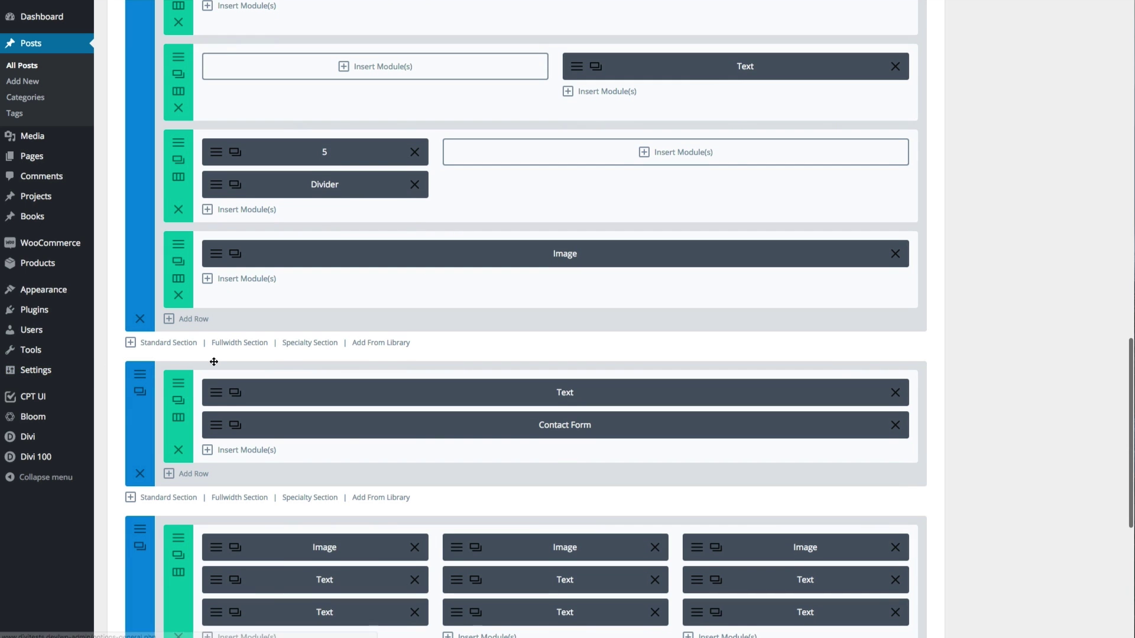
- Set the newsletter section's Transparent Background Color to No and save the section settings
left_click(140, 374)
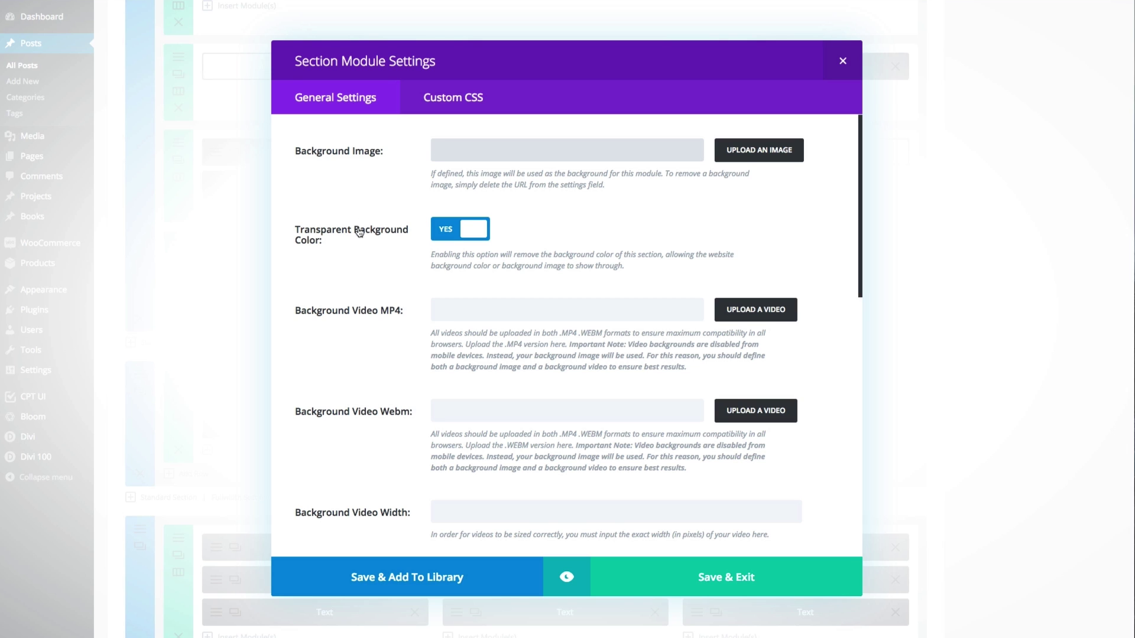
left_click(452, 223)
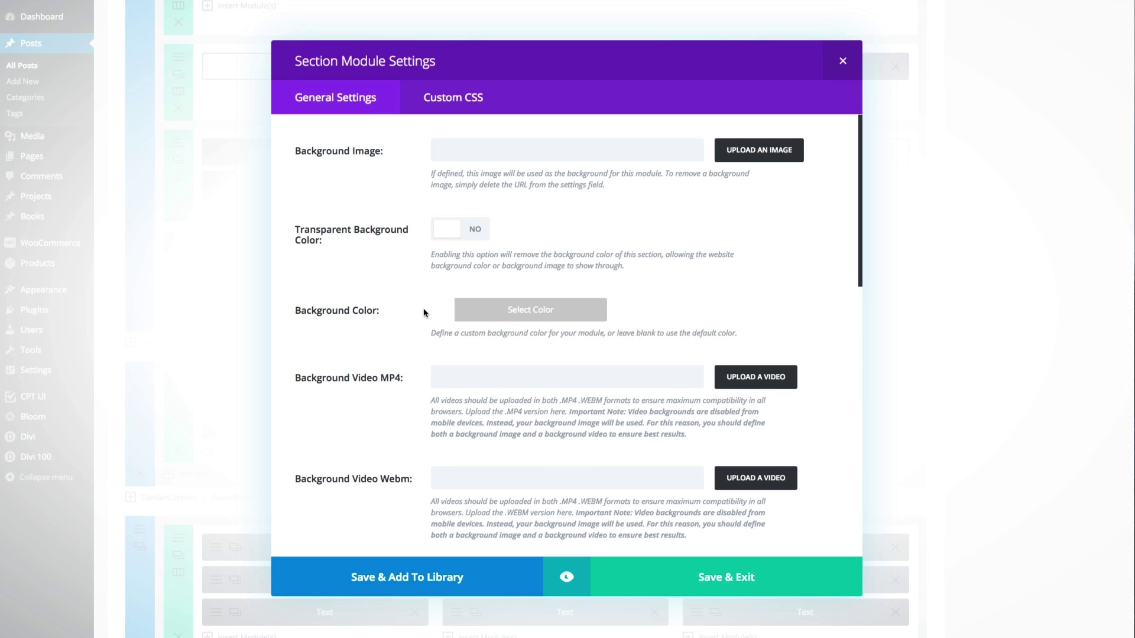
left_click(441, 312)
left_click(344, 344)
left_click(743, 584)
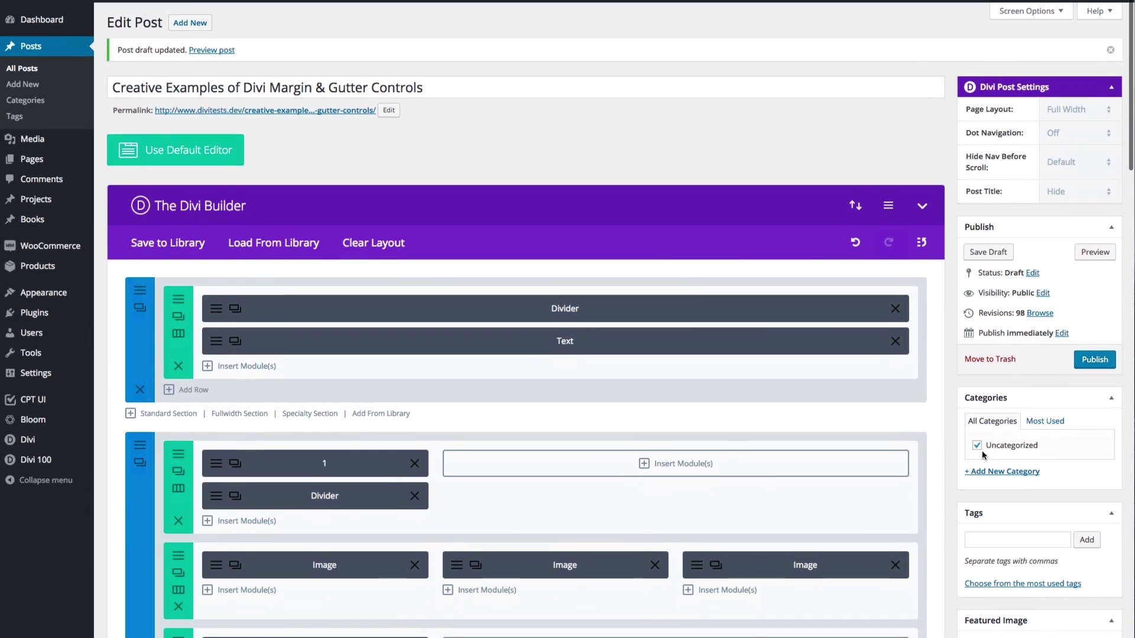
- Save the draft and preview the post down to the tablet image above the newsletter form
left_click(987, 249)
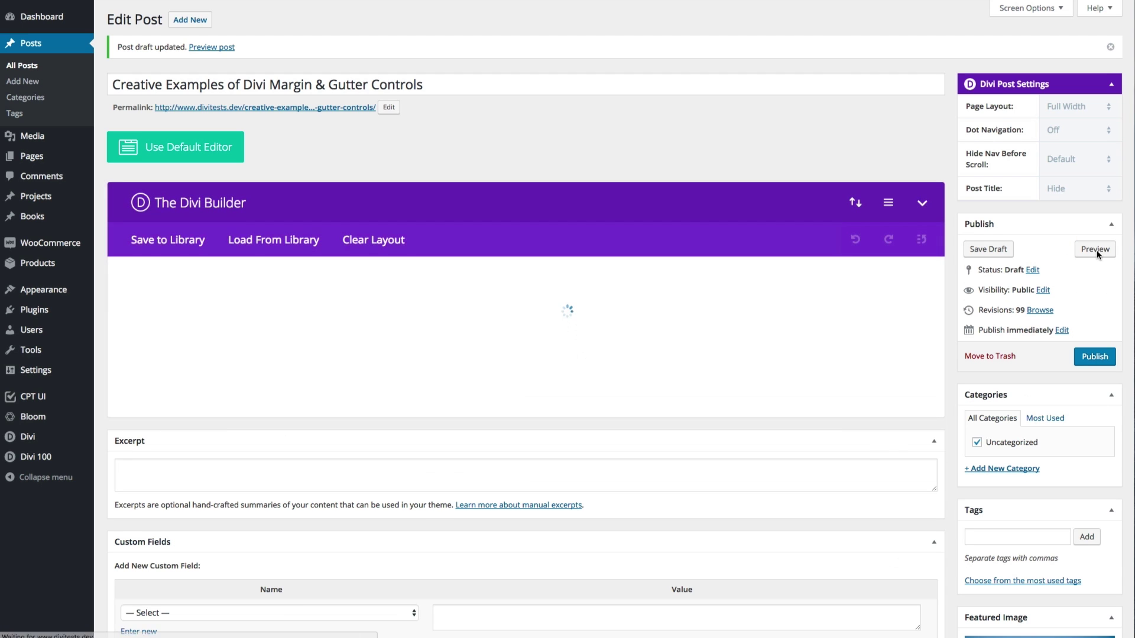
left_click(1095, 249)
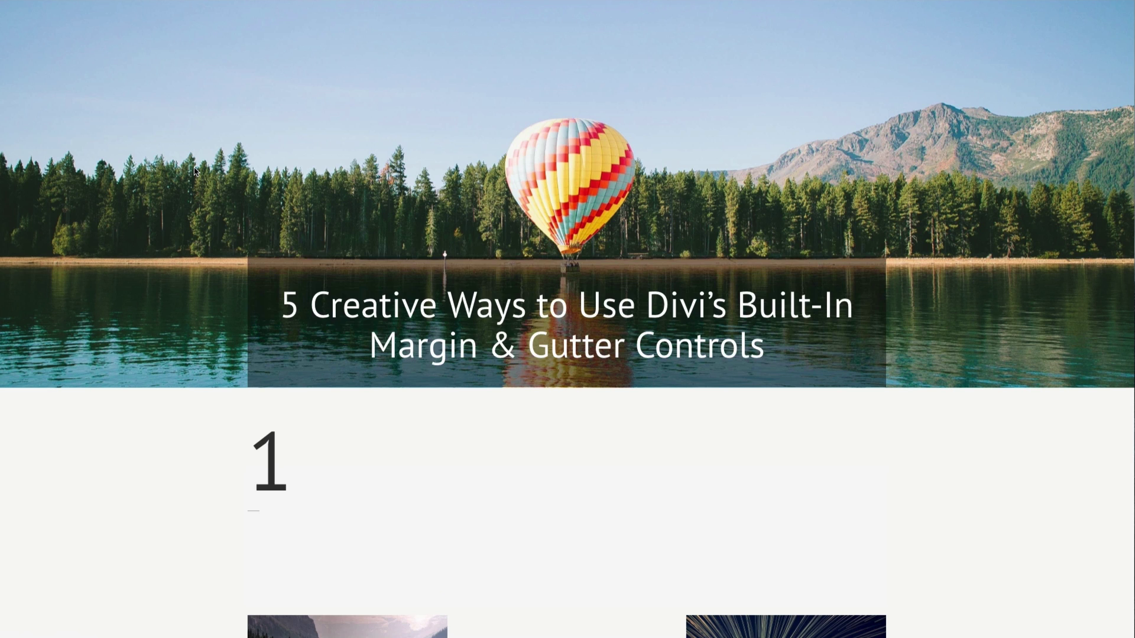
scroll(195, 172, "down", 15)
scroll(195, 171, "down", 20)
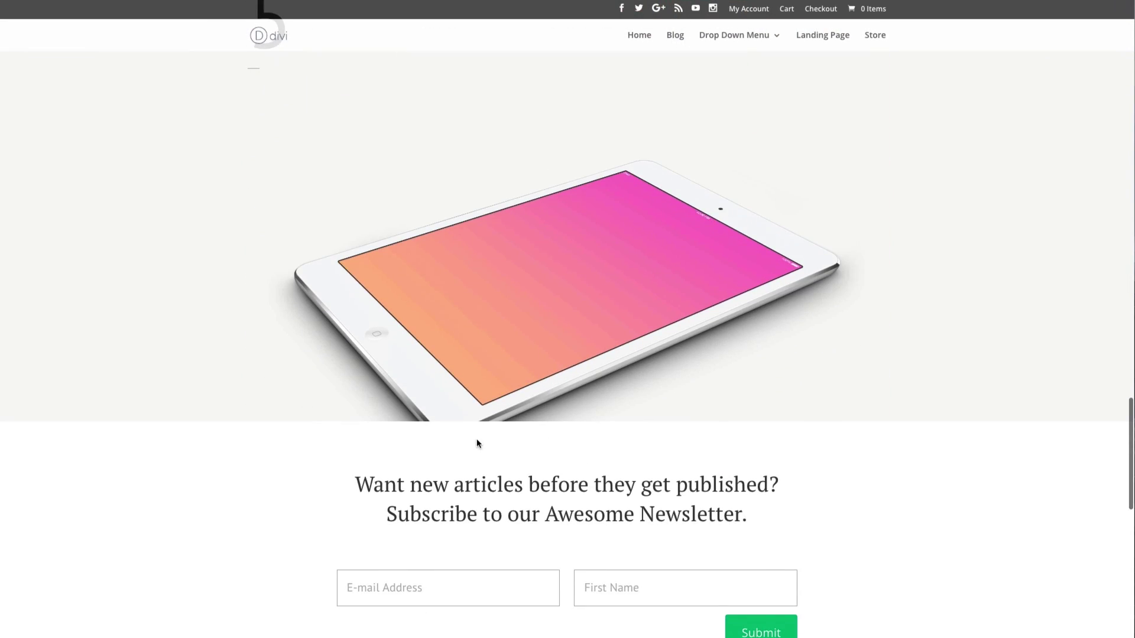
scroll(478, 440, "down", 1)
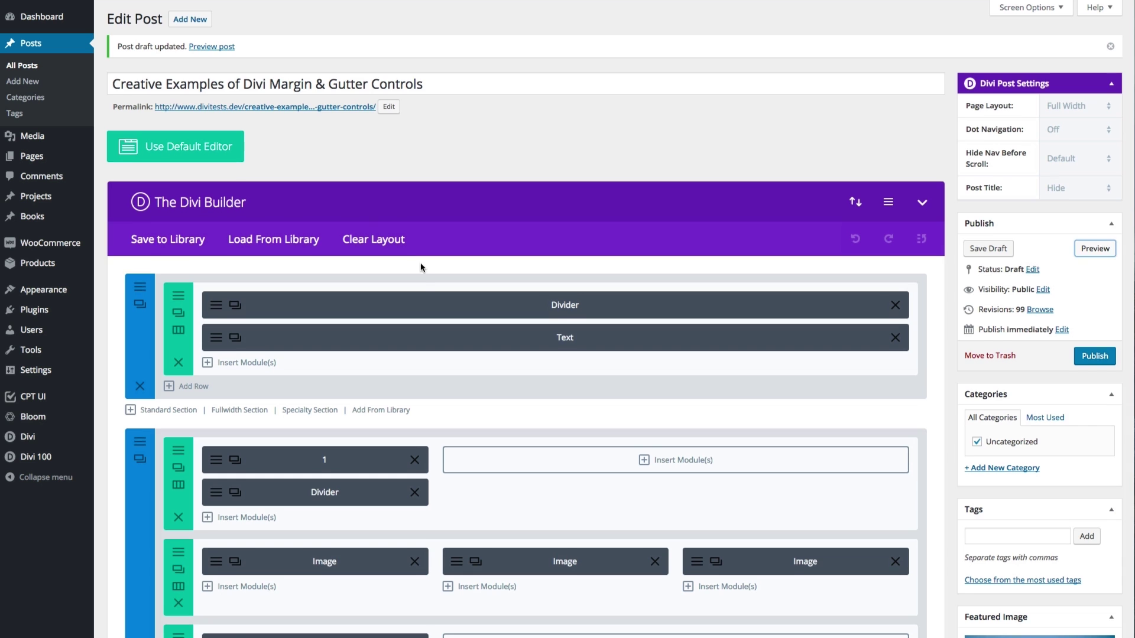
scroll(417, 261, "down", 10)
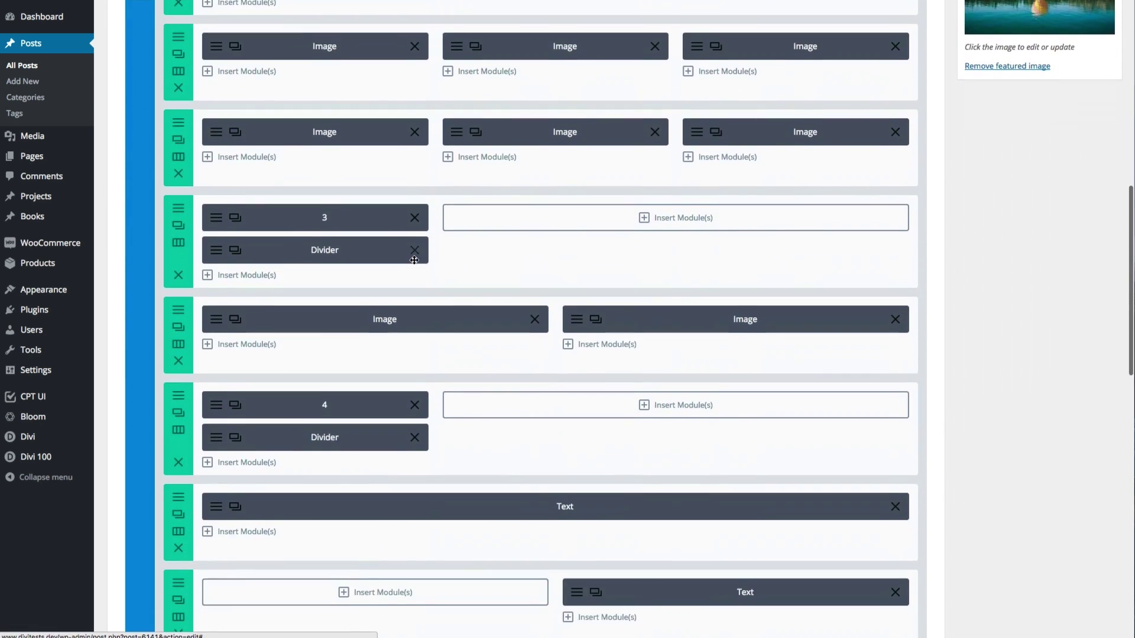
- Switch the newsletter section's Transparent Background Color back to Yes, save the section, then save the draft
scroll(415, 261, "down", 8)
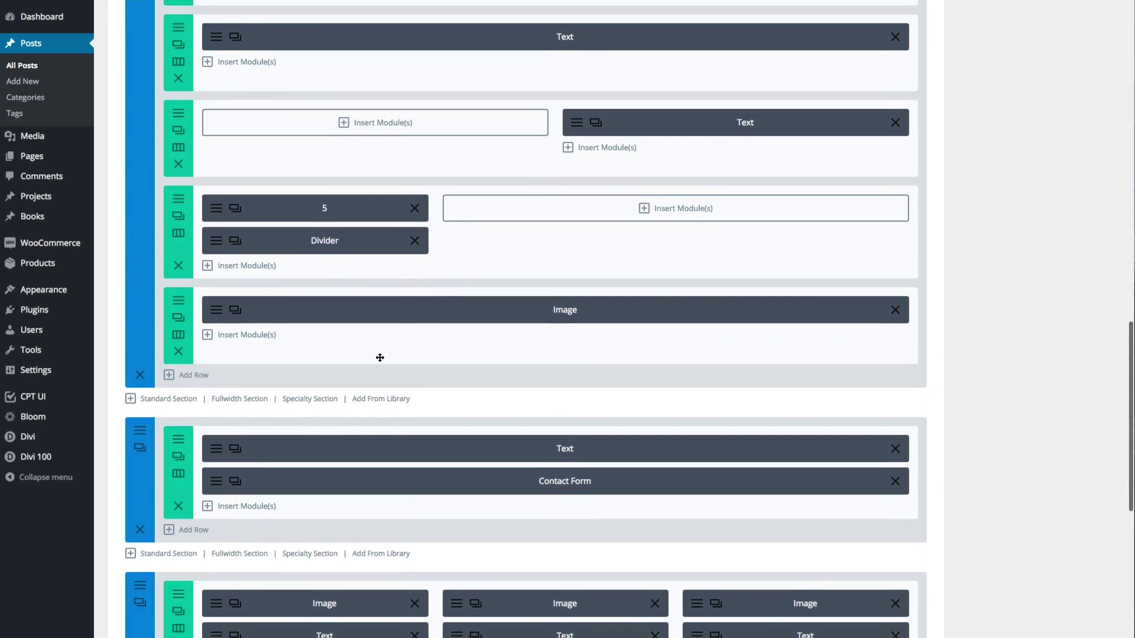
left_click(140, 447)
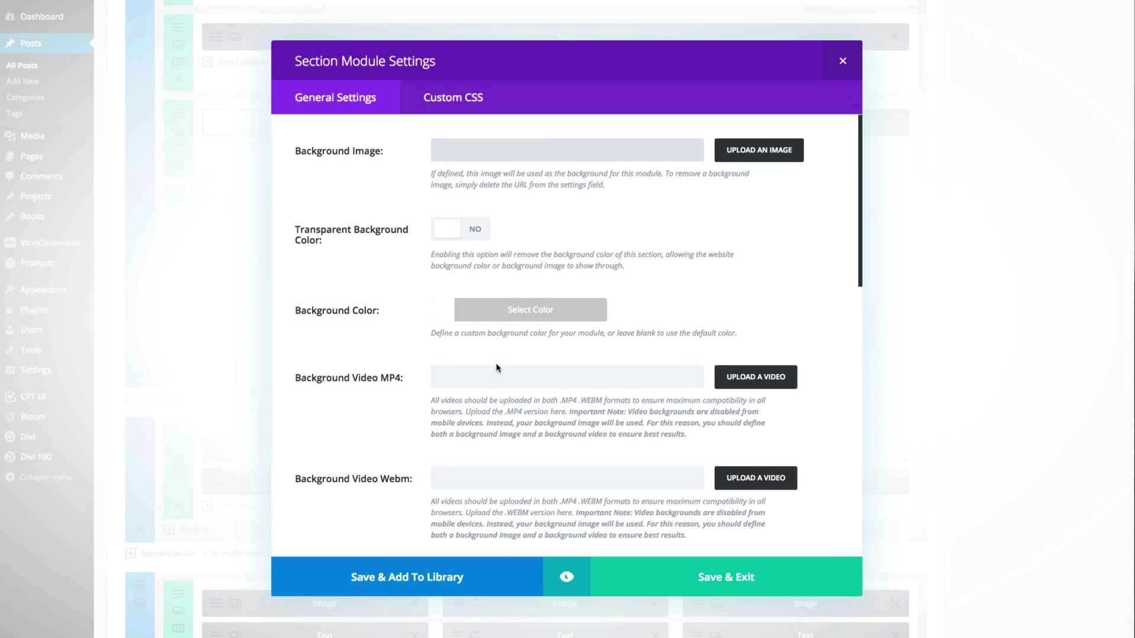
left_click(448, 234)
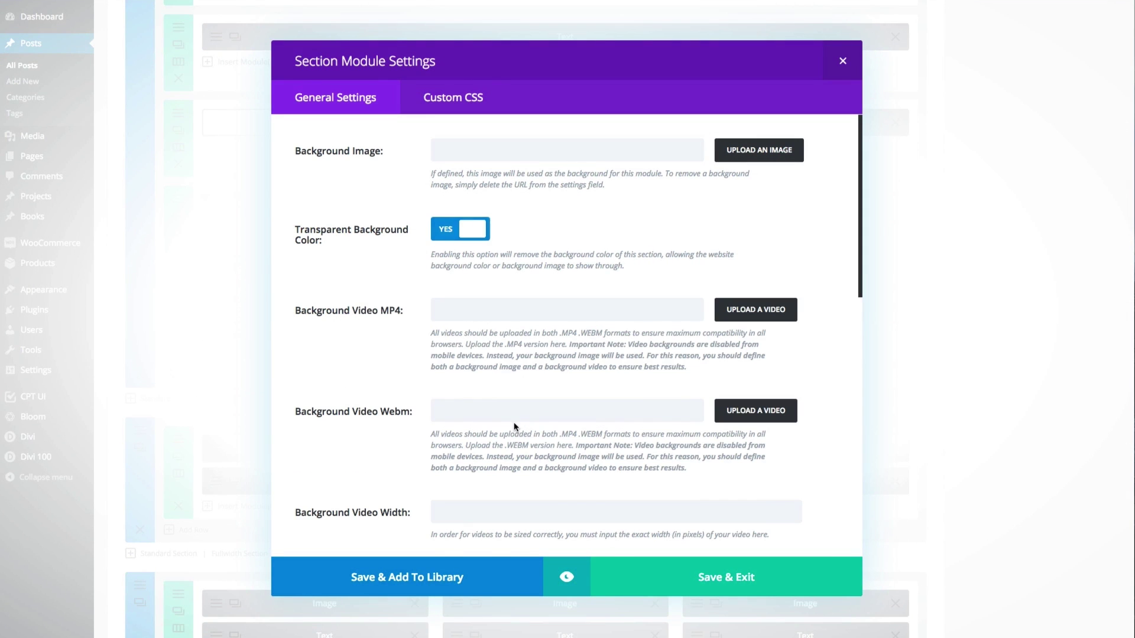
left_click(726, 577)
scroll(956, 483, "up", 15)
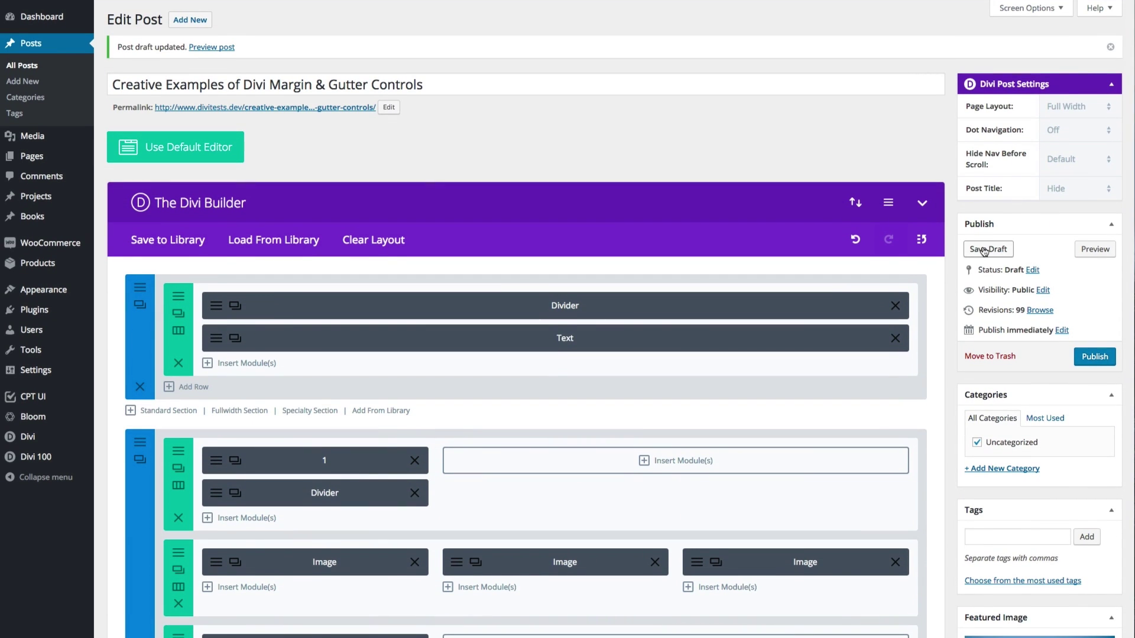
left_click(984, 252)
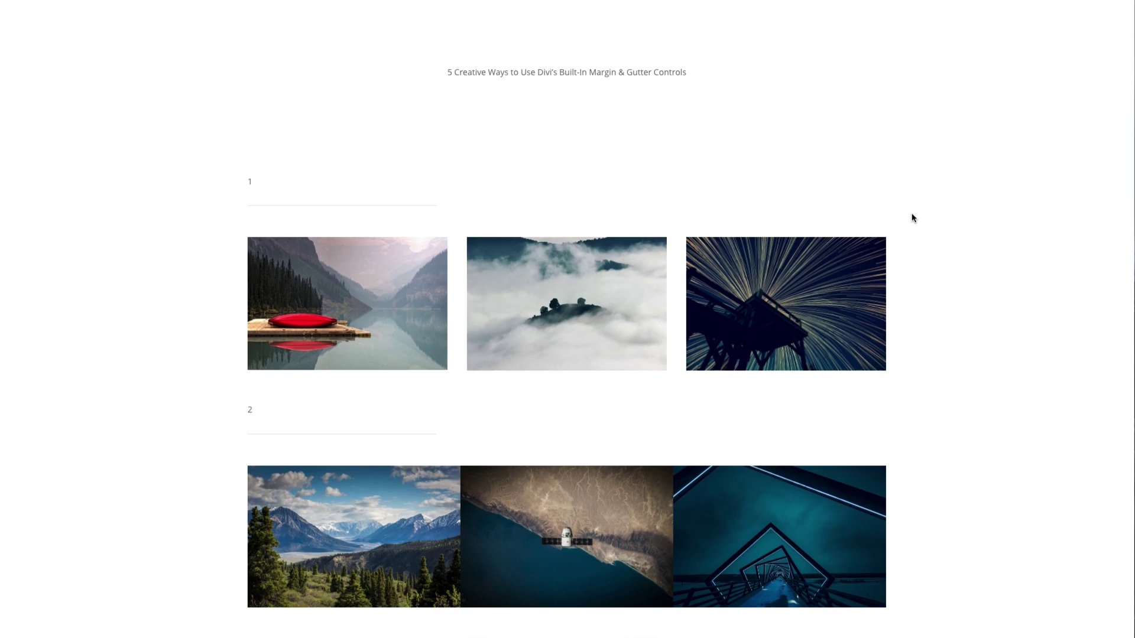
- Scroll the post preview down to section 5, where the iPad image overlaps the newsletter form
scroll(914, 216, "down", 15)
scroll(915, 219, "down", 20)
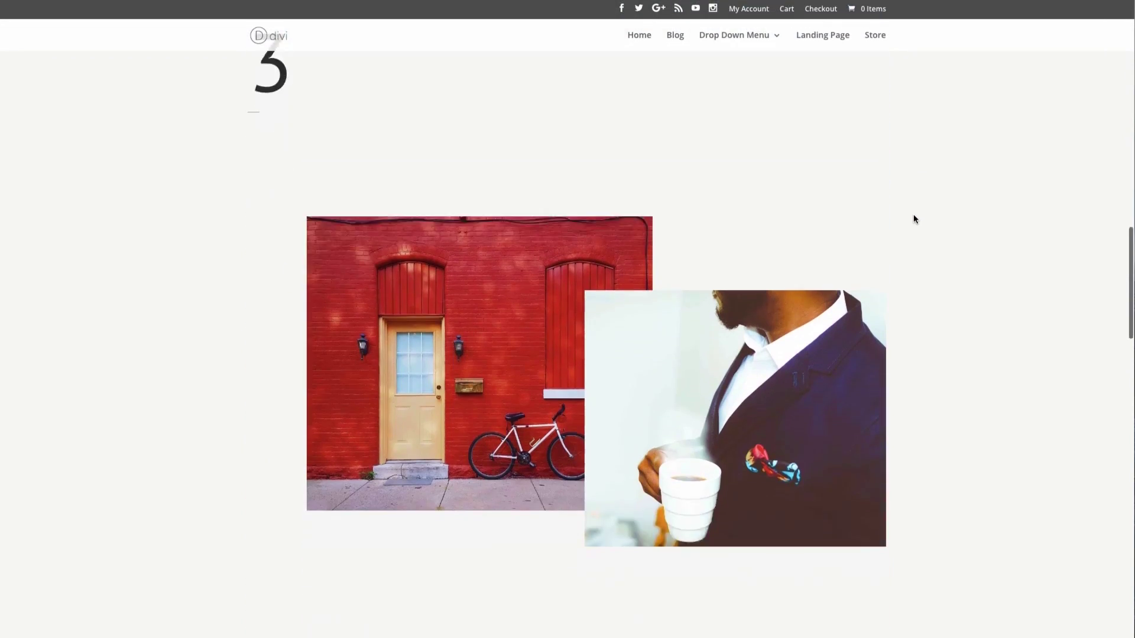
scroll(915, 219, "down", 3)
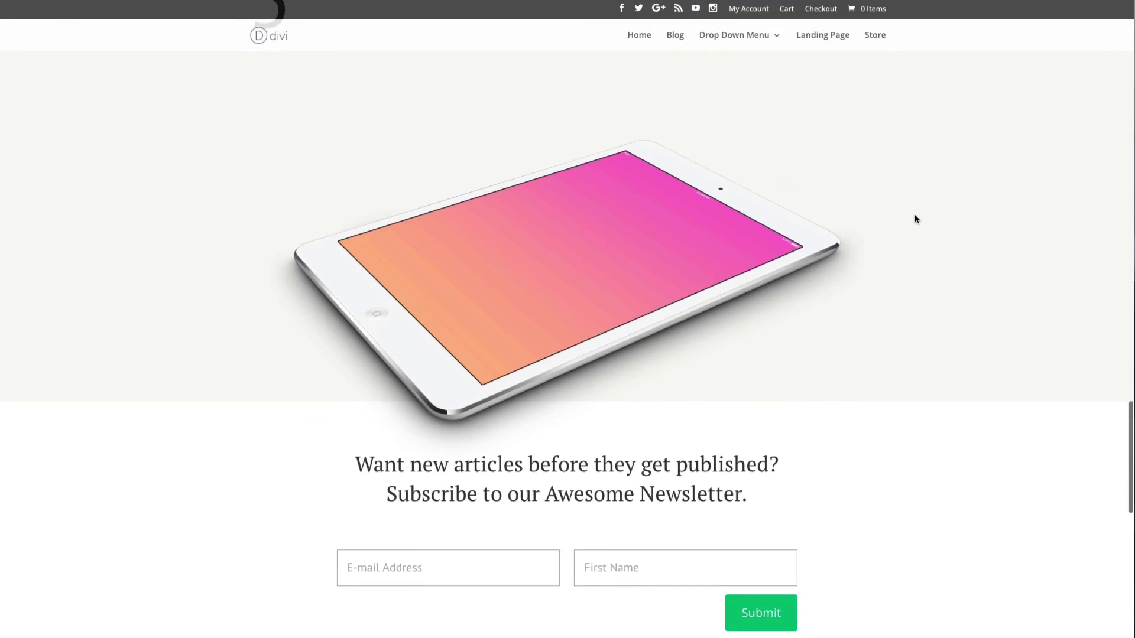